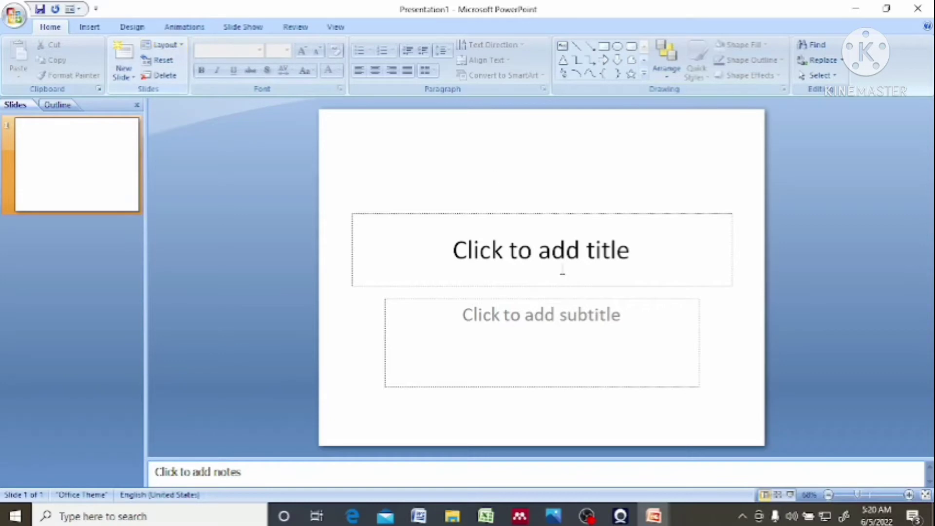
# Step: Switch the first slide to the Blank layout
pyautogui.click(163, 45)
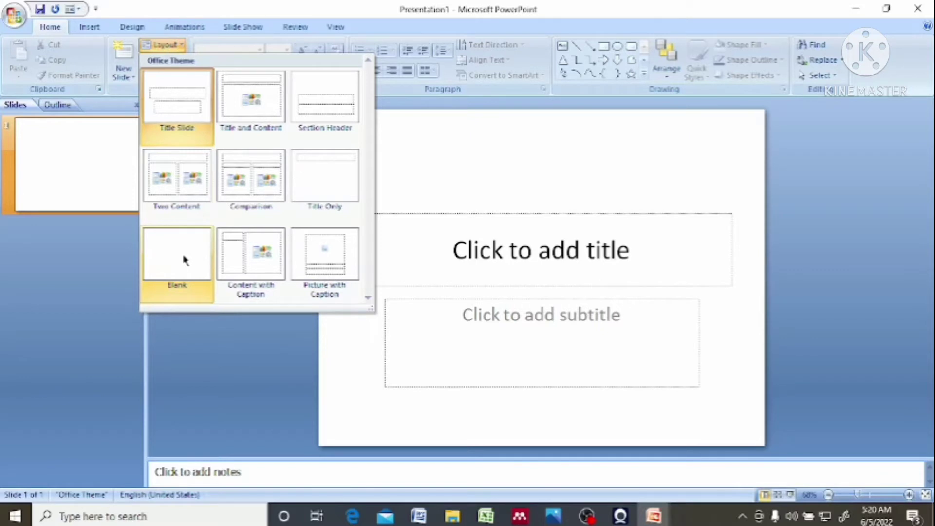
pyautogui.click(184, 259)
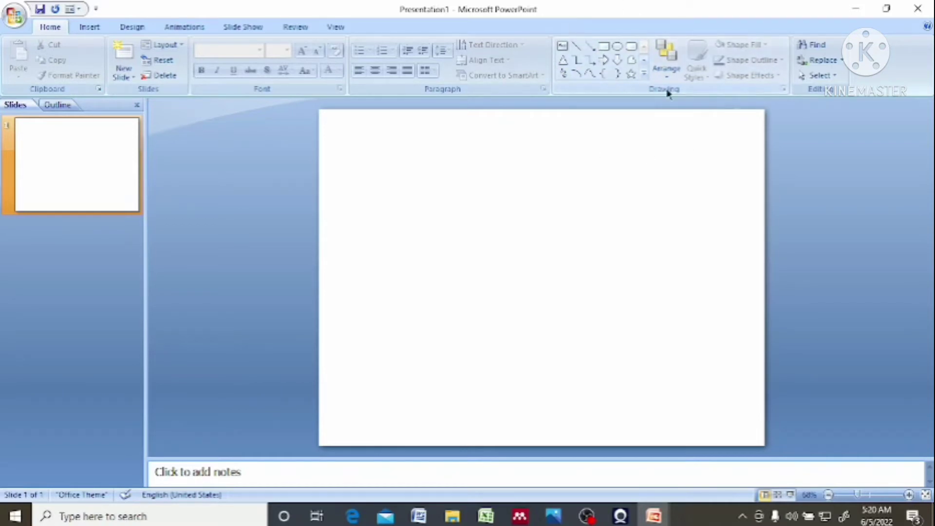
# Step: Add a top text box reading EXAMPLES OF LIVING THINGS, shifted toward the centre with leading spaces
pyautogui.click(563, 49)
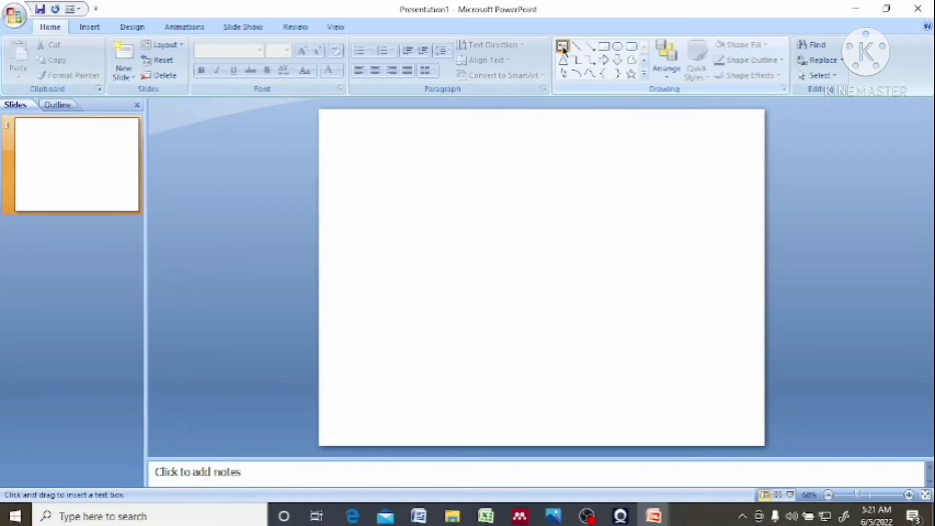
pyautogui.moveTo(344, 151); pyautogui.dragTo(744, 209)
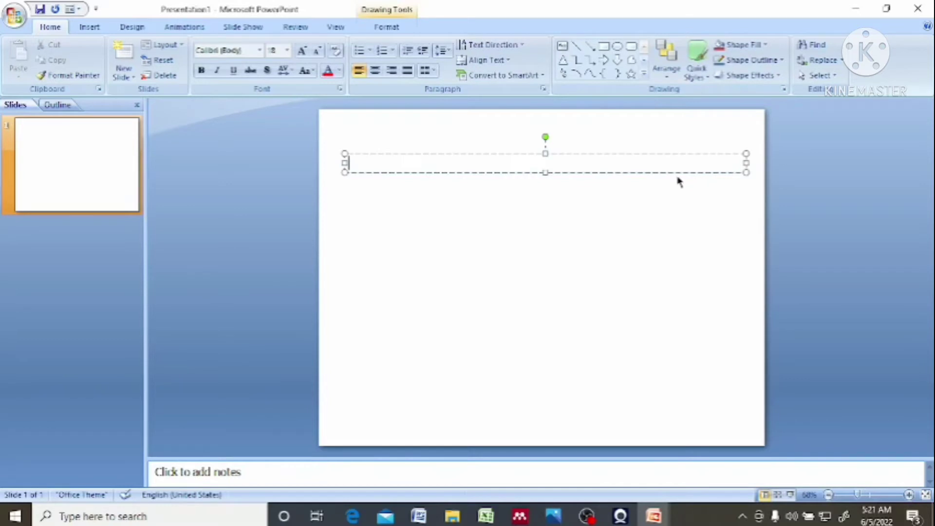
pyautogui.moveTo(657, 172); pyautogui.dragTo(657, 141)
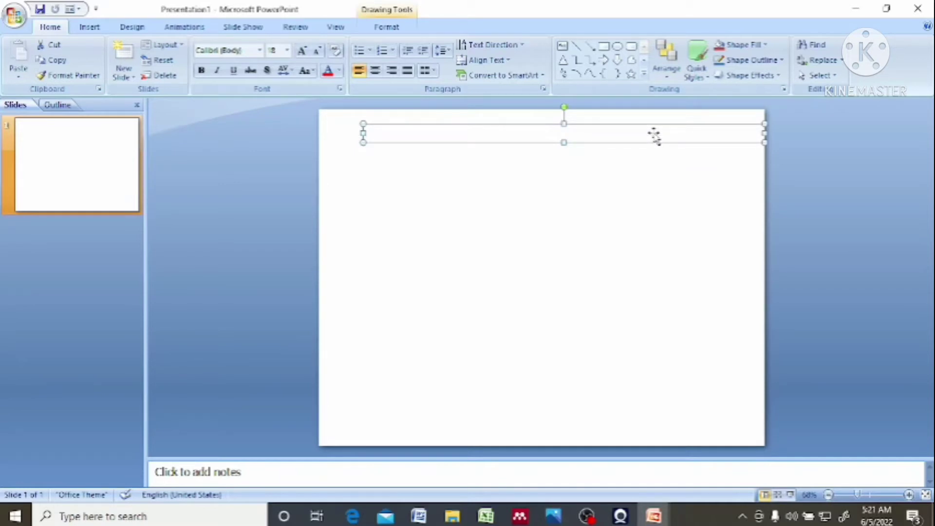
pyautogui.write('EXAMI')
pyautogui.write('LES OF LIVING')
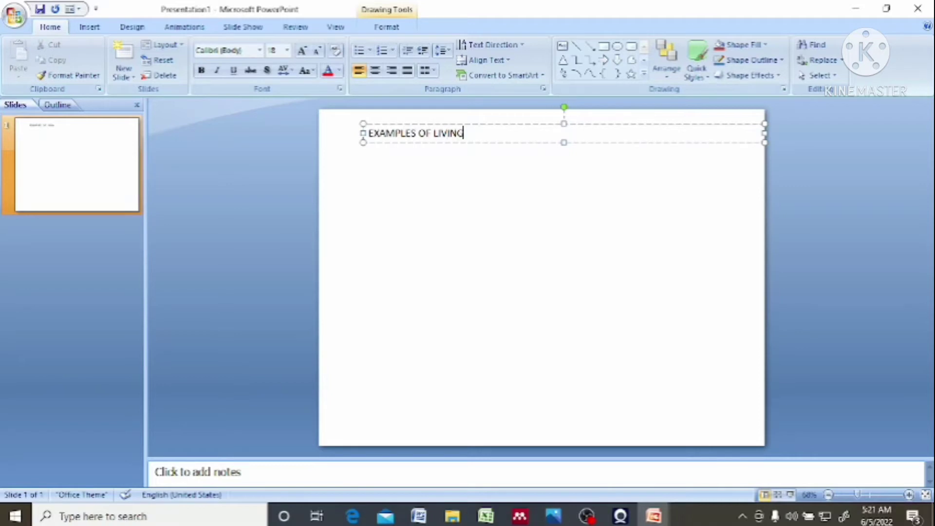
pyautogui.write(' THINGS')
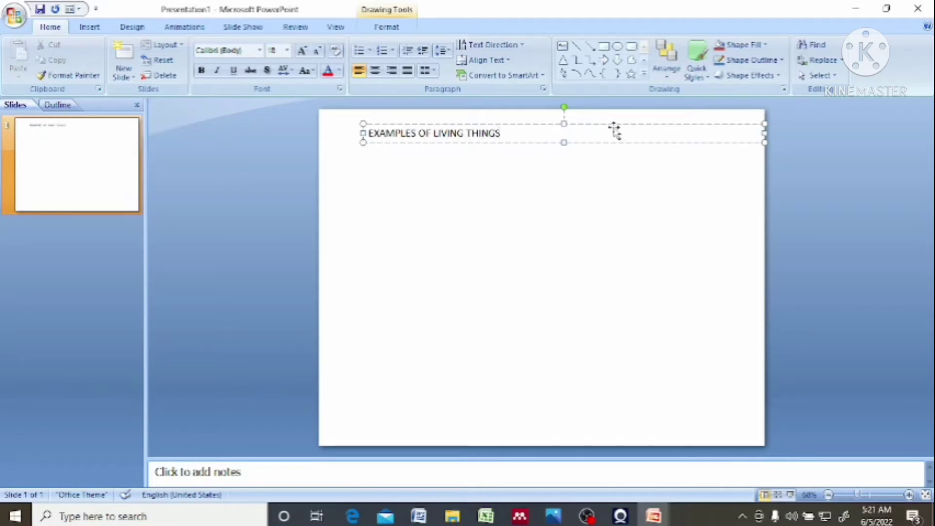
pyautogui.click(369, 138)
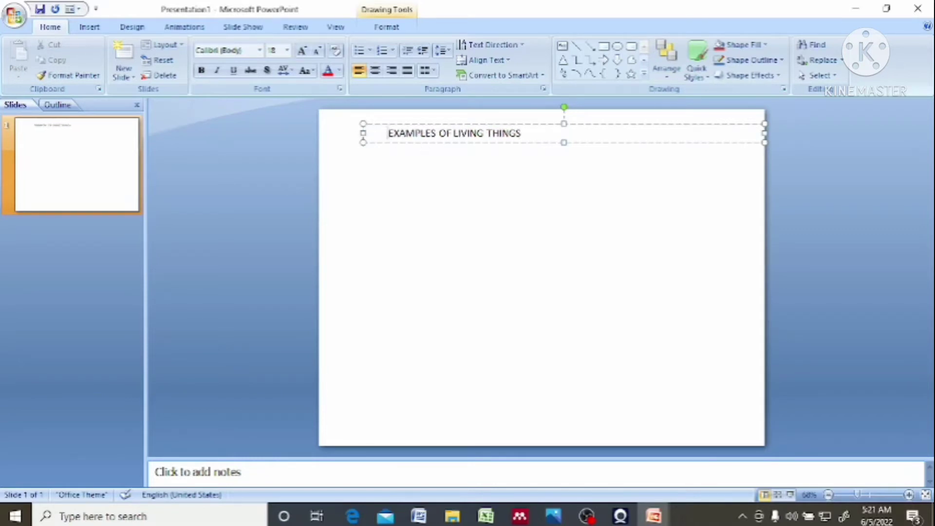
pyautogui.press('BackSpace')
pyautogui.press('BackSpace')
pyautogui.press('BackSpace')
pyautogui.press('BackSpace')
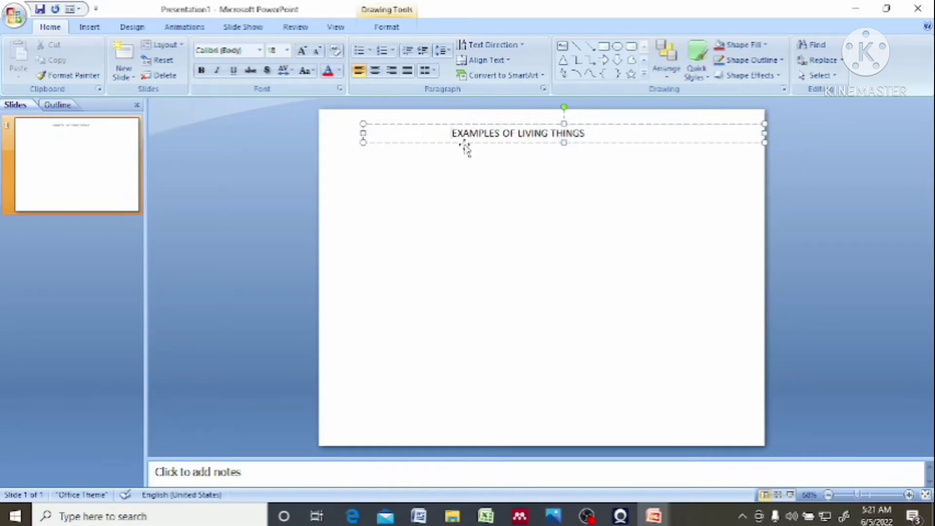
# Step: Format the EXAMPLES OF LIVING THINGS title as bold, 24 pt, red text
pyautogui.moveTo(451, 133); pyautogui.dragTo(622, 141)
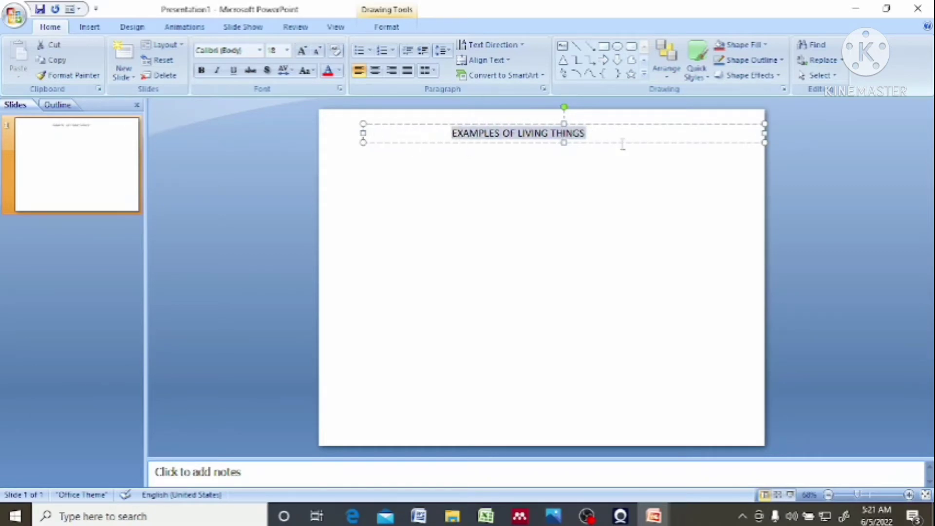
pyautogui.click(630, 126)
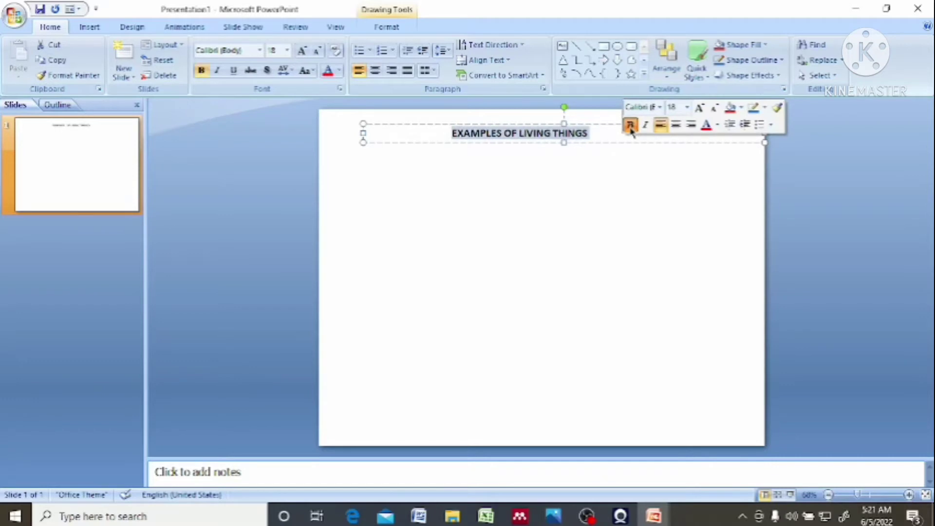
pyautogui.click(700, 108)
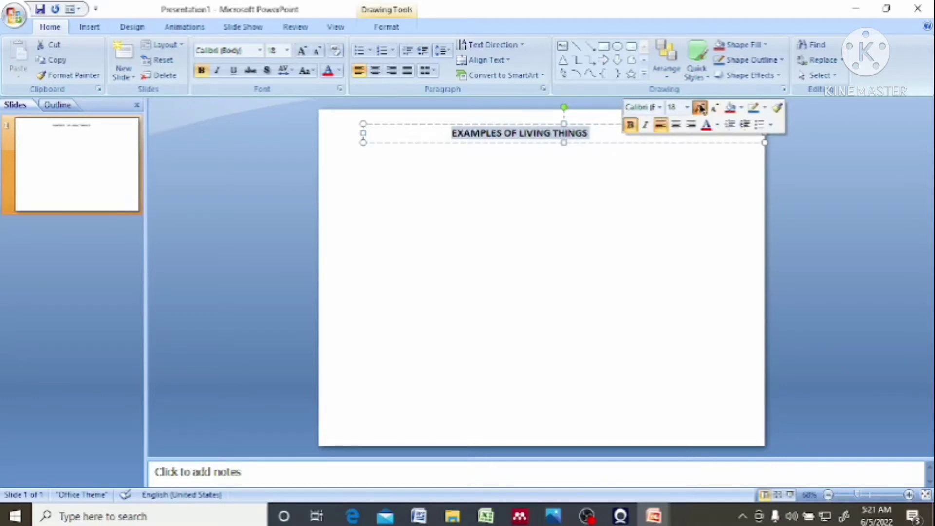
pyautogui.click(700, 108)
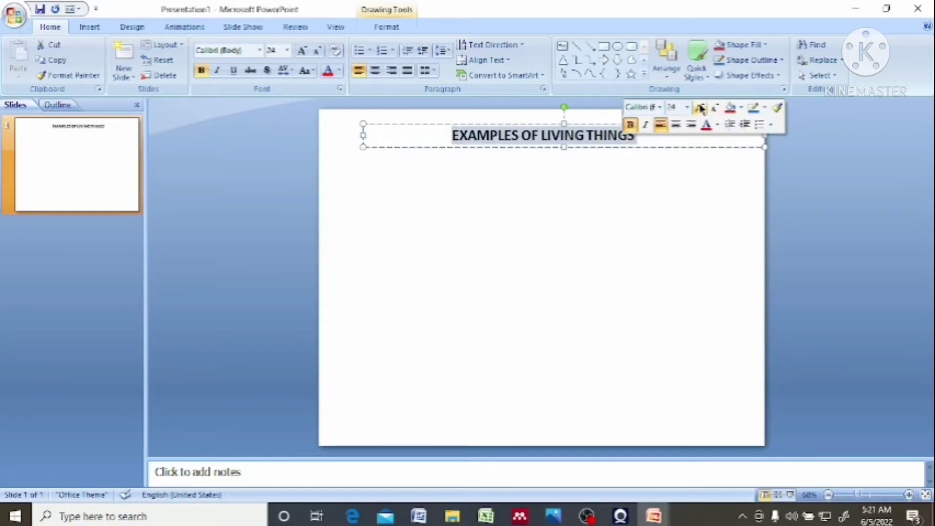
pyautogui.click(705, 125)
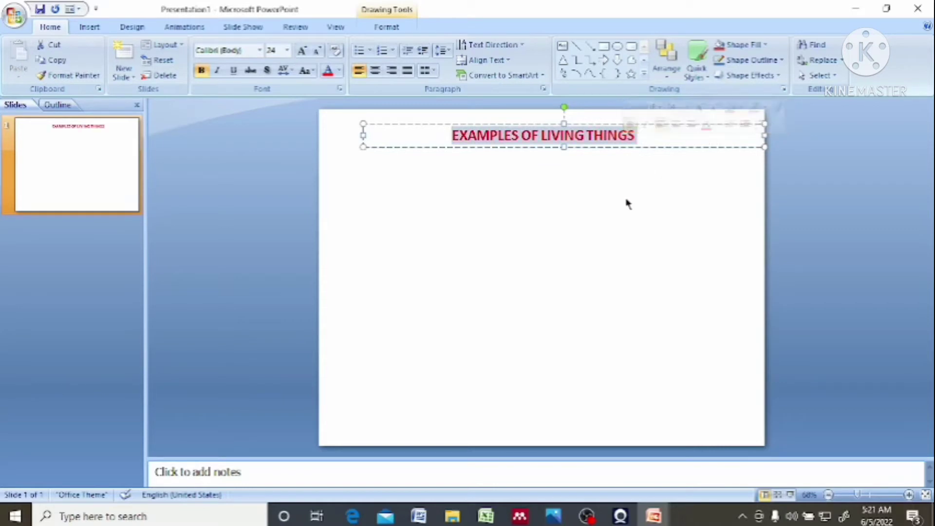
pyautogui.click(617, 244)
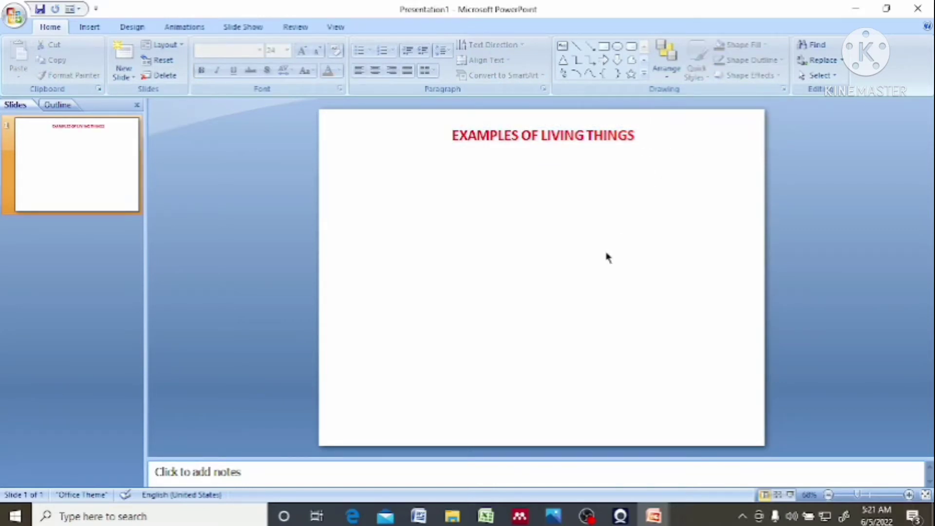
pyautogui.click(452, 128)
pyautogui.click(509, 211)
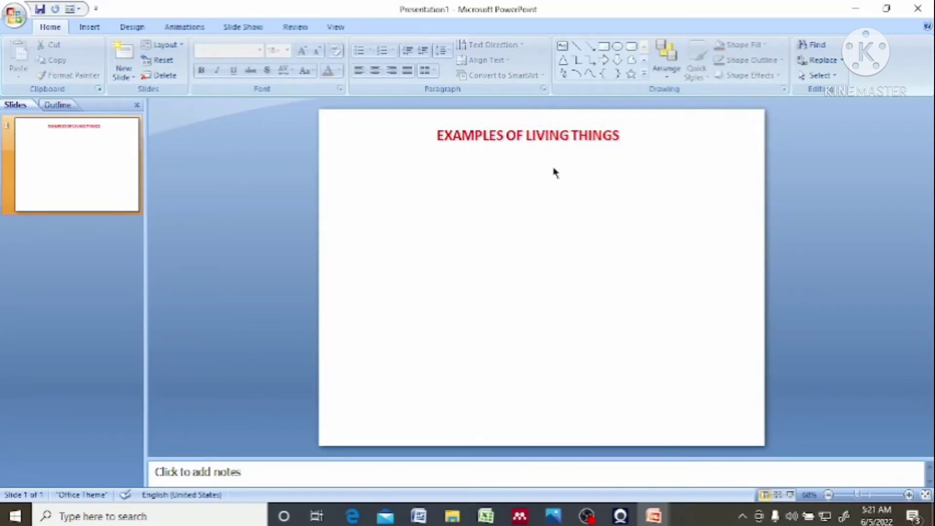
pyautogui.click(576, 48)
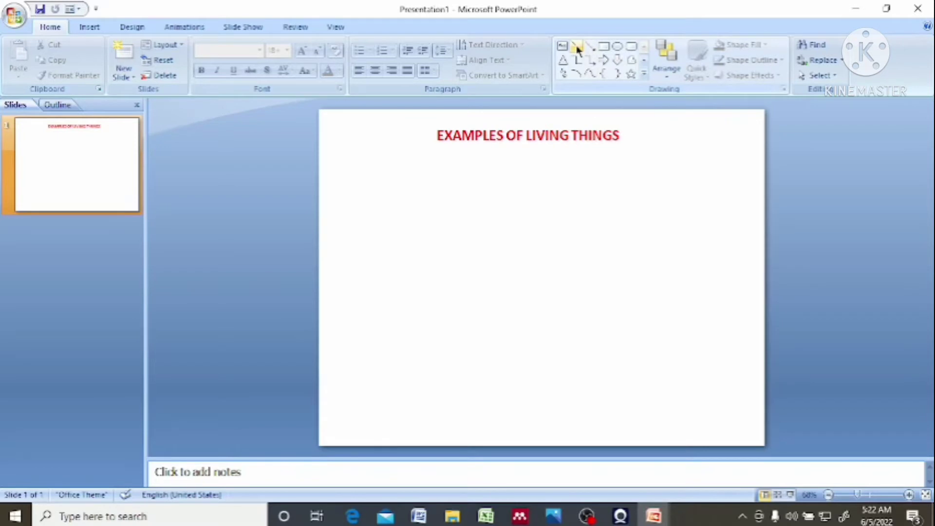
# Step: Draw a horizontal line under the title, extend both ends, and move it up beneath the heading
pyautogui.click(577, 47)
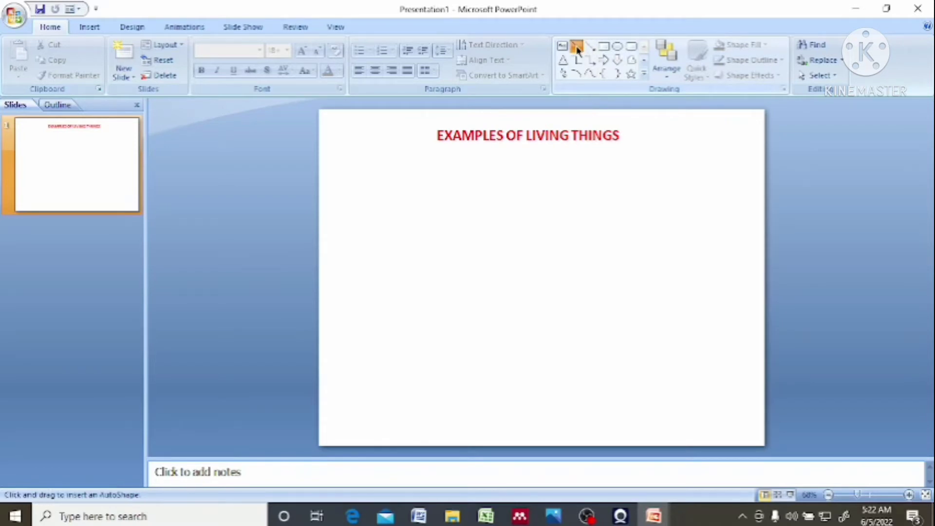
pyautogui.moveTo(373, 158)
pyautogui.mouseDown()
pyautogui.moveTo(547, 170)
pyautogui.moveTo(682, 129)
pyautogui.moveTo(701, 158)
pyautogui.mouseUp()
pyautogui.click(542, 177)
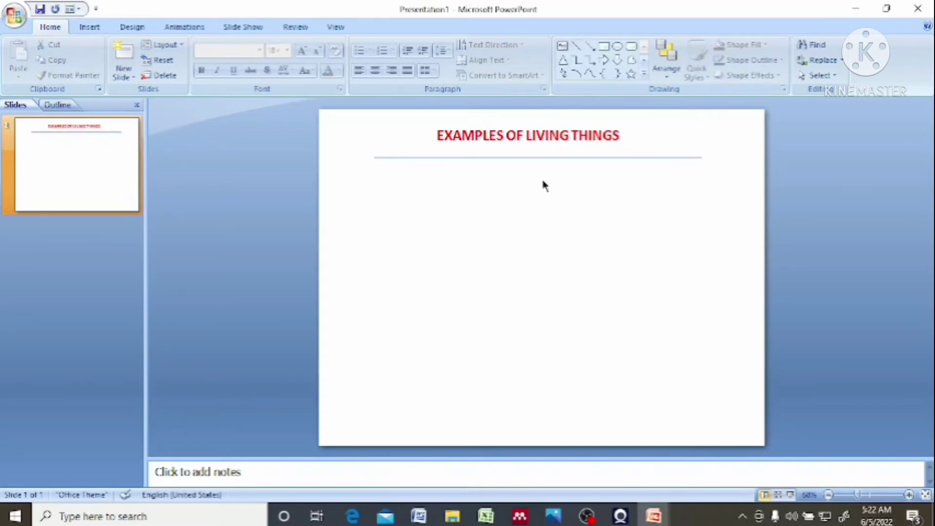
pyautogui.click(544, 157)
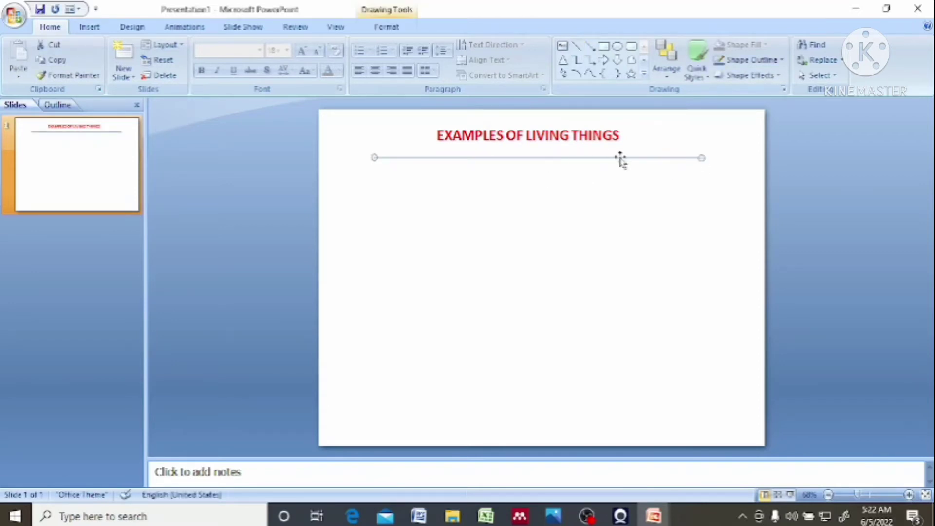
pyautogui.moveTo(701, 158); pyautogui.dragTo(735, 157)
pyautogui.moveTo(373, 158); pyautogui.dragTo(333, 156)
pyautogui.click(475, 167)
pyautogui.click(480, 157)
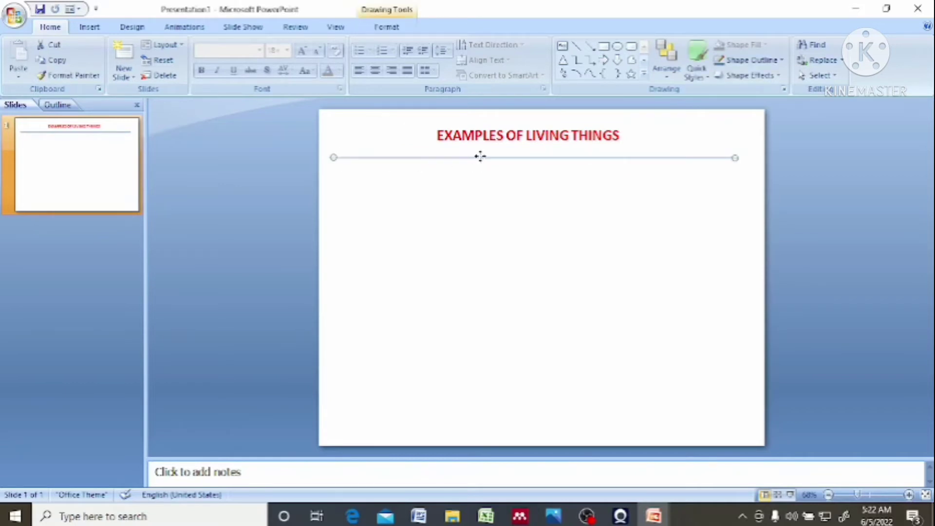
pyautogui.moveTo(480, 178)
pyautogui.mouseDown()
pyautogui.moveTo(486, 163)
pyautogui.moveTo(484, 261)
pyautogui.moveTo(503, 337)
pyautogui.moveTo(498, 150)
pyautogui.mouseUp()
pyautogui.click(502, 201)
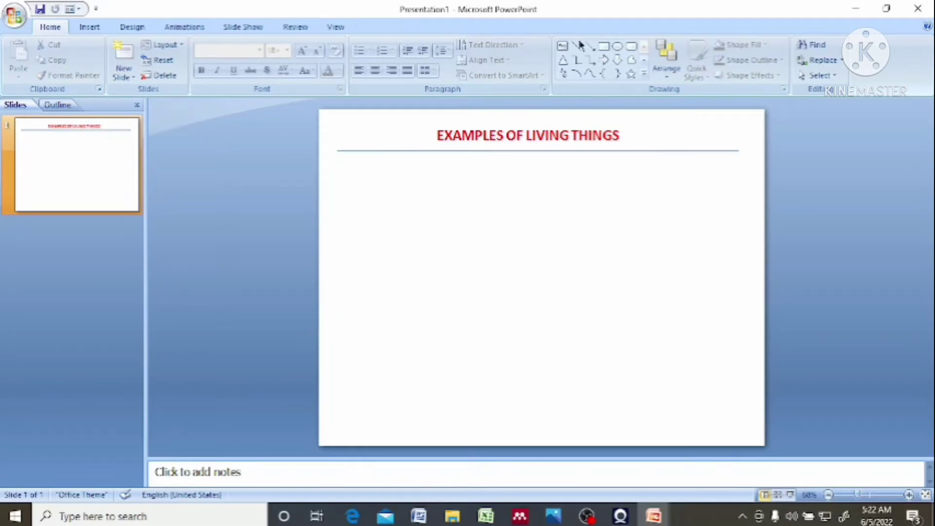
# Step: Draw a second text box below the line and shift it up and left
pyautogui.click(562, 48)
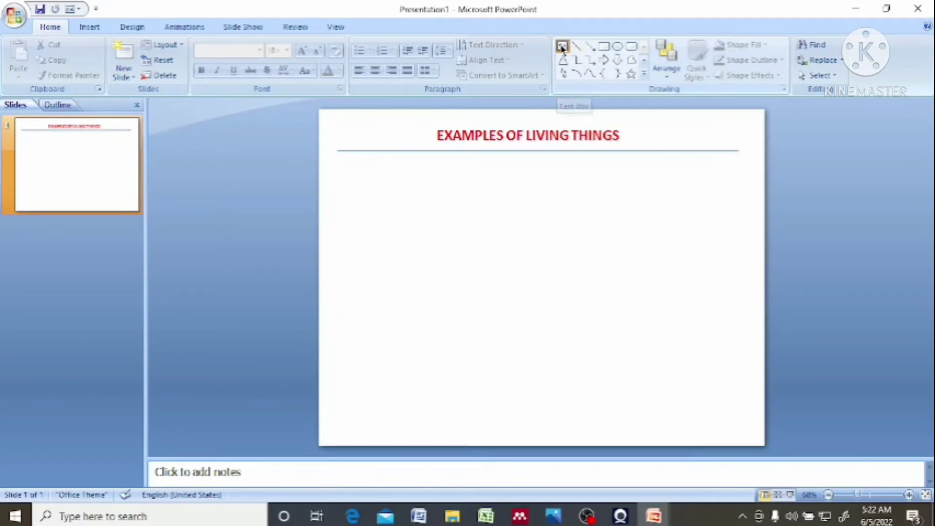
pyautogui.moveTo(363, 204)
pyautogui.mouseDown()
pyautogui.moveTo(584, 224)
pyautogui.moveTo(687, 256)
pyautogui.mouseUp()
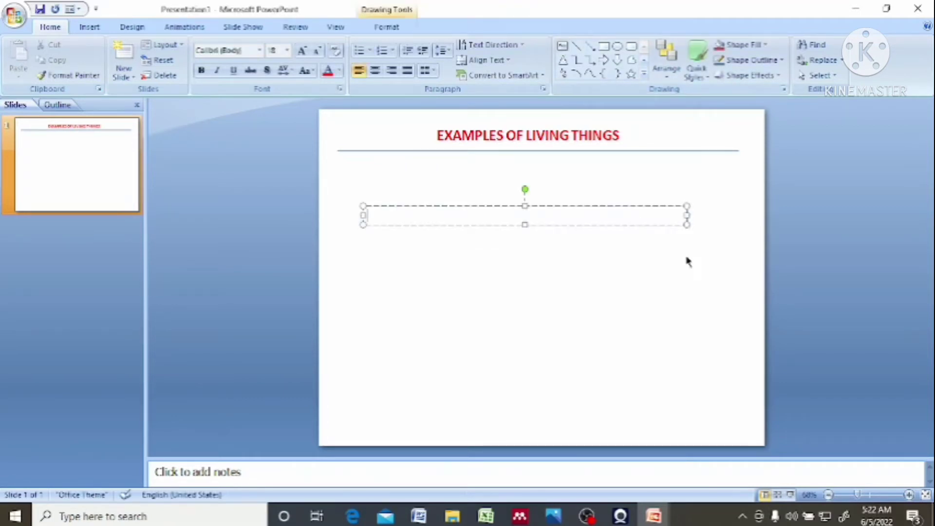
pyautogui.moveTo(489, 214); pyautogui.dragTo(475, 192)
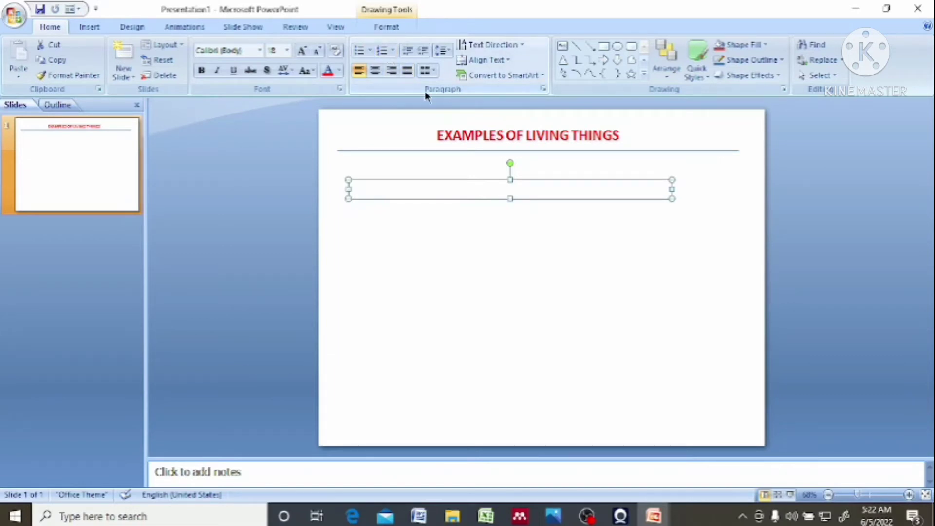
# Step: Try 1. 2. 3. numbering and square bullets on the empty box, remove them, then discard it
pyautogui.click(393, 51)
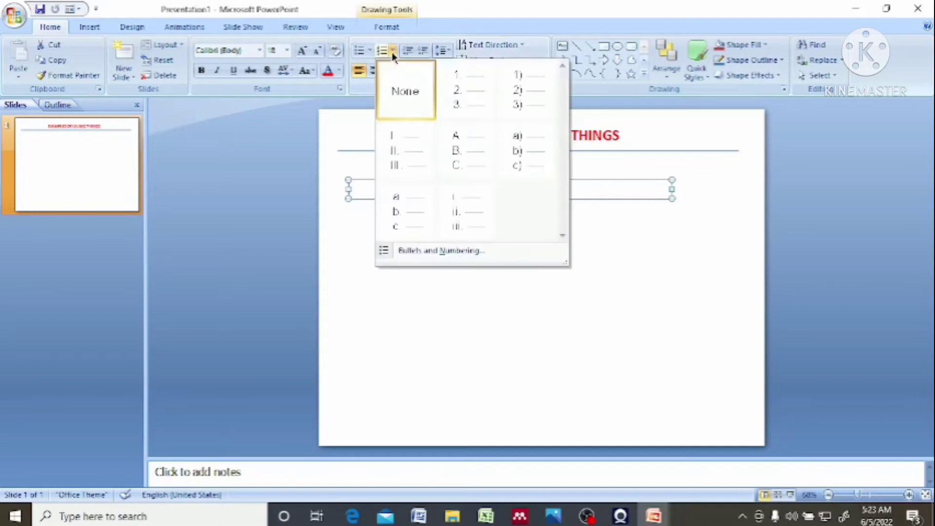
pyautogui.click(456, 72)
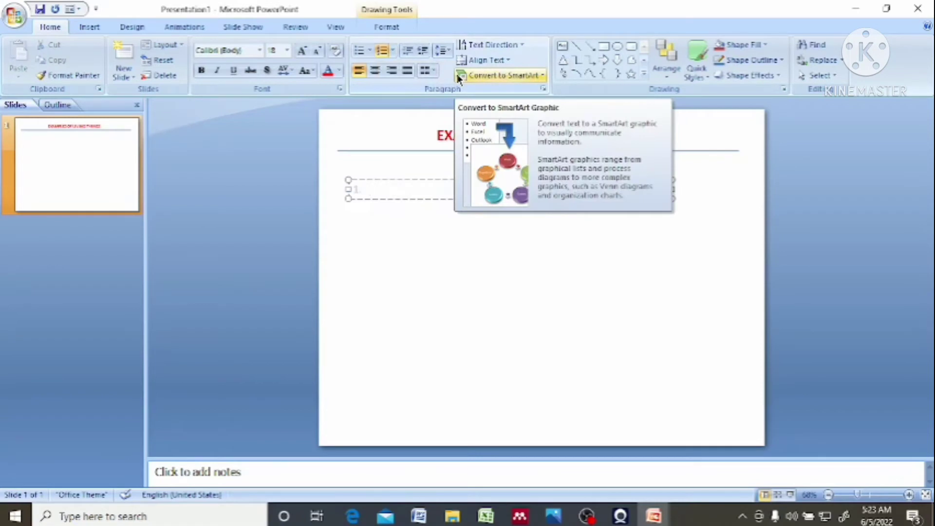
pyautogui.press('BackSpace')
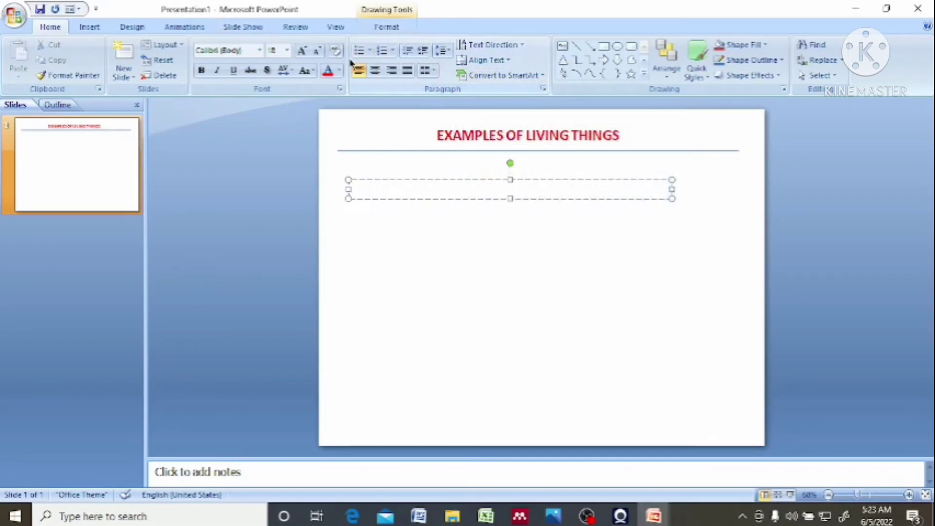
pyautogui.click(369, 52)
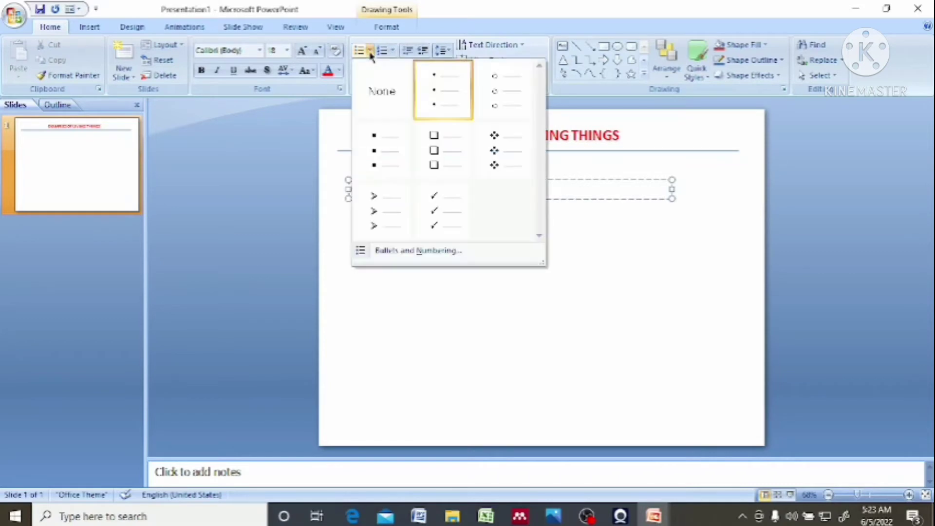
pyautogui.click(396, 162)
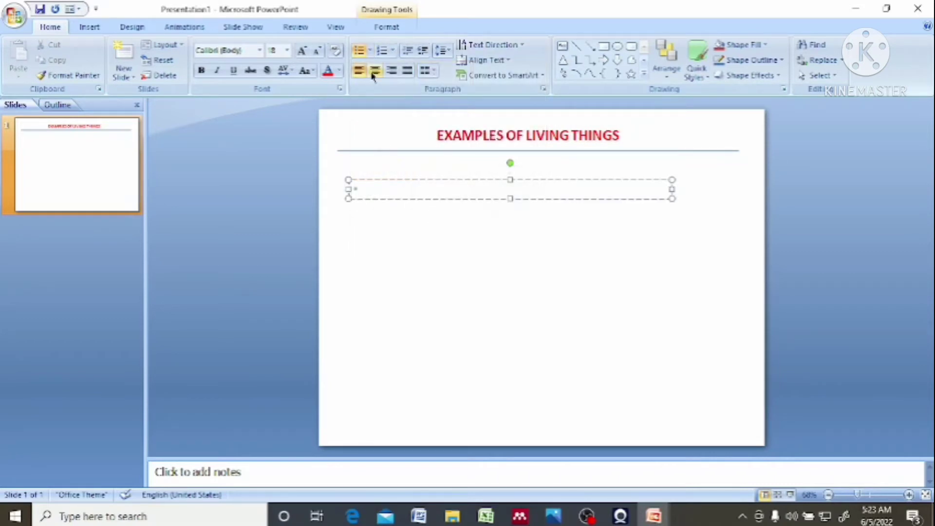
pyautogui.click(366, 54)
pyautogui.click(369, 52)
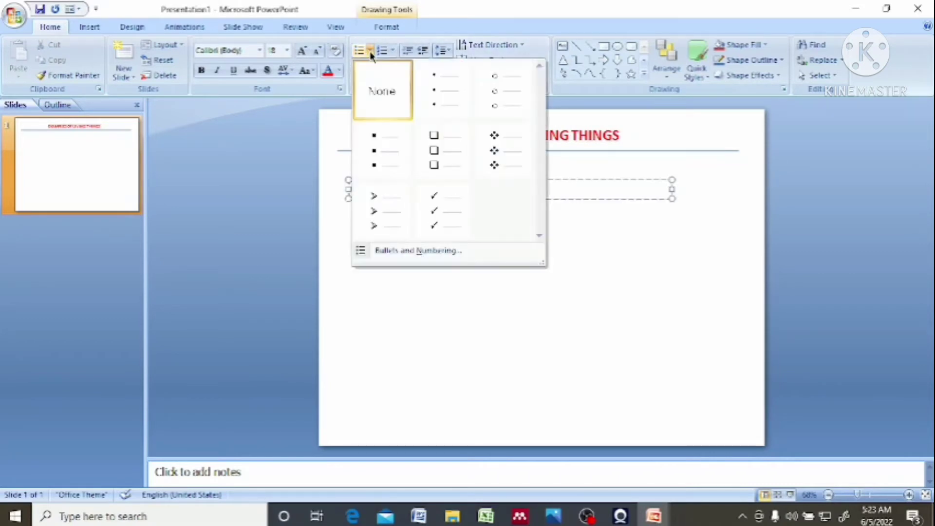
pyautogui.click(435, 151)
pyautogui.press('BackSpace')
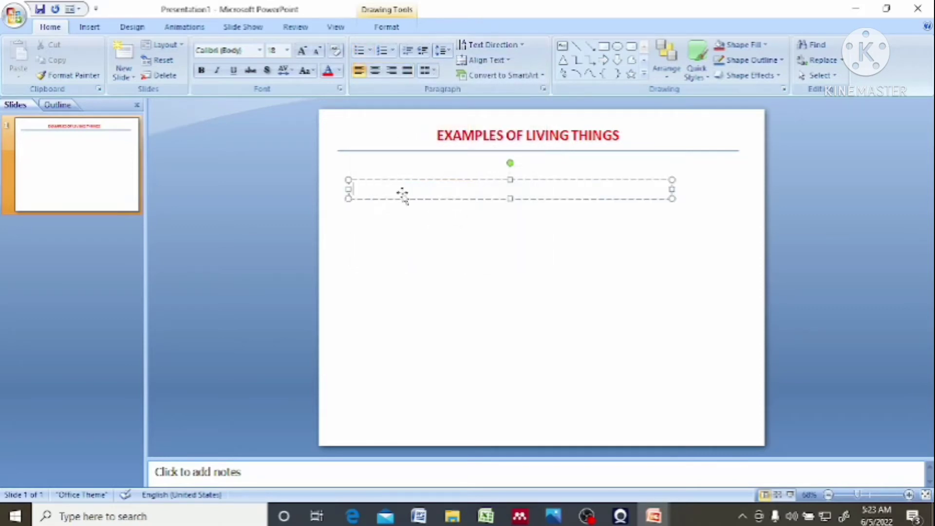
pyautogui.click(483, 263)
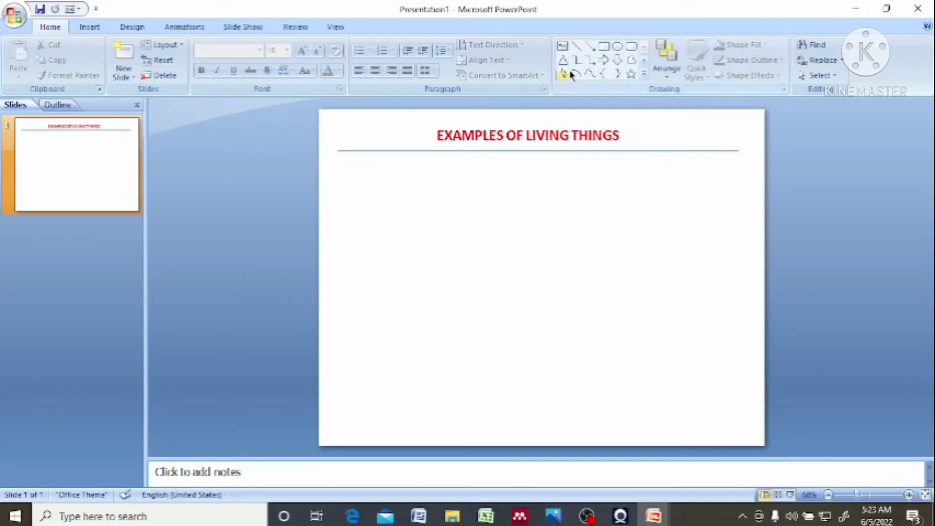
# Step: Draw a small filled blue circle at the left below the title, with a text box beside it
pyautogui.click(617, 48)
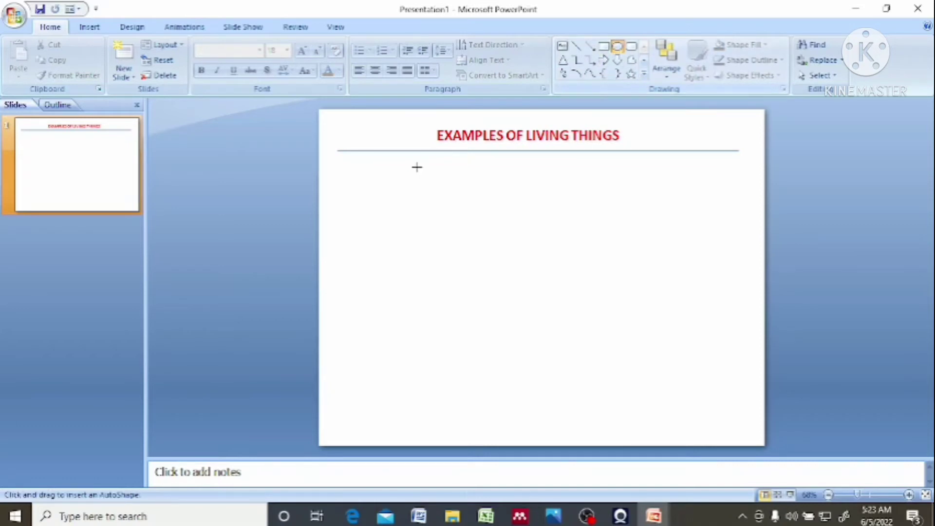
pyautogui.moveTo(329, 165); pyautogui.dragTo(343, 176)
pyautogui.click(366, 181)
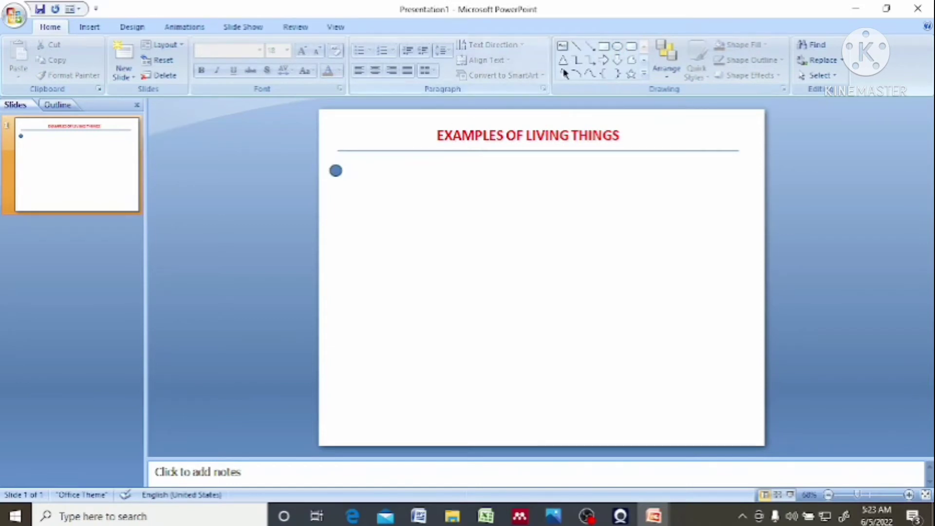
pyautogui.click(561, 49)
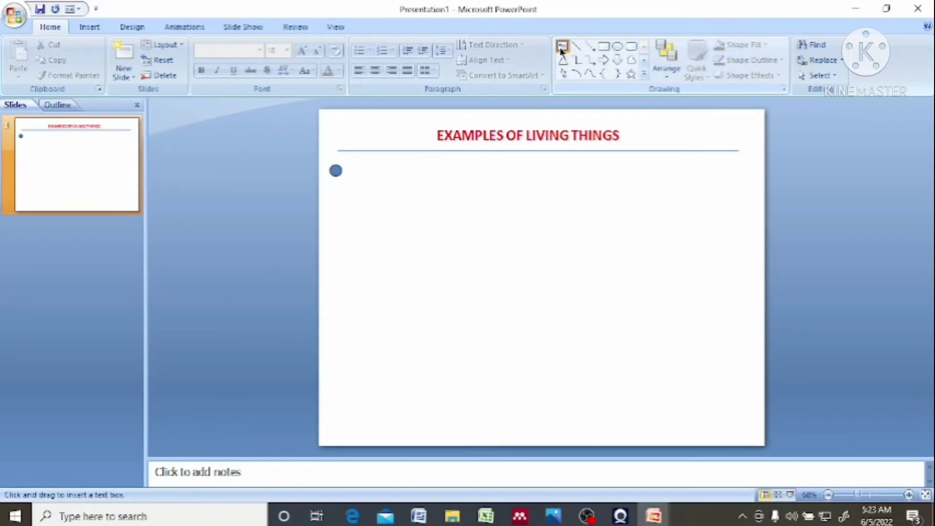
pyautogui.moveTo(353, 157)
pyautogui.mouseDown()
pyautogui.moveTo(417, 181)
pyautogui.moveTo(587, 200)
pyautogui.mouseUp()
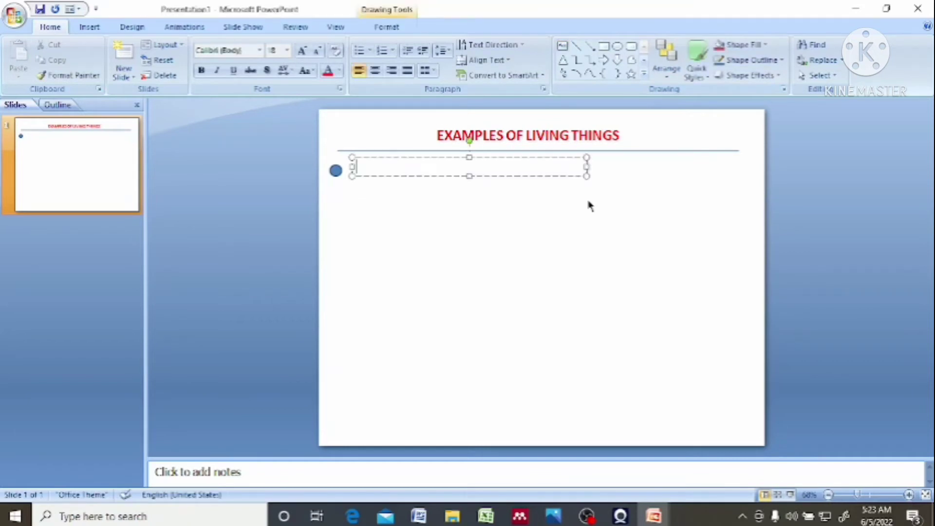
# Step: Type 'Humans' into the text box beside the blue circle
pyautogui.click(441, 174)
pyautogui.write('Humans')
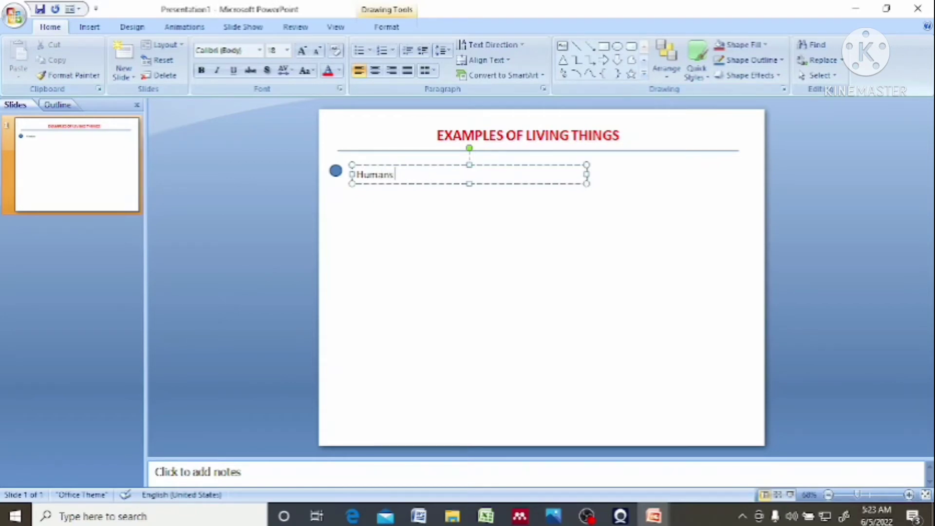
pyautogui.click(412, 162)
pyautogui.click(412, 211)
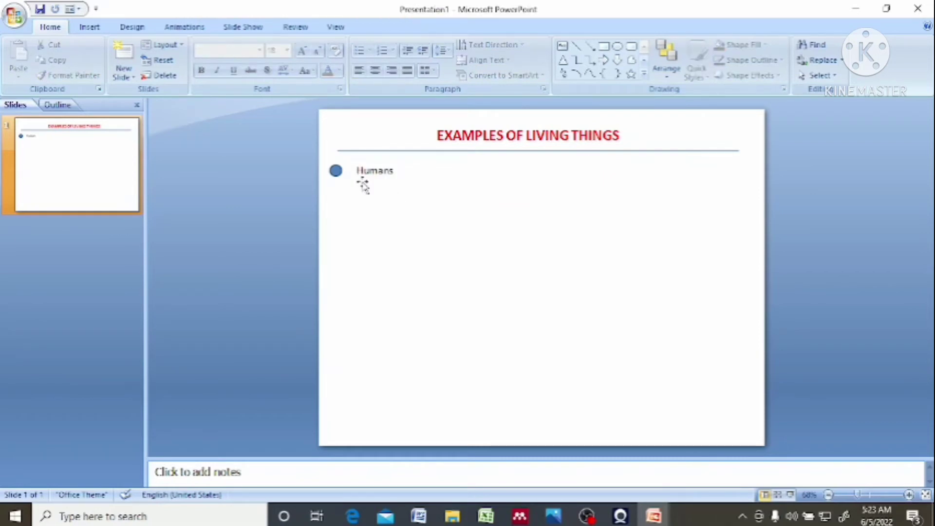
pyautogui.click(337, 171)
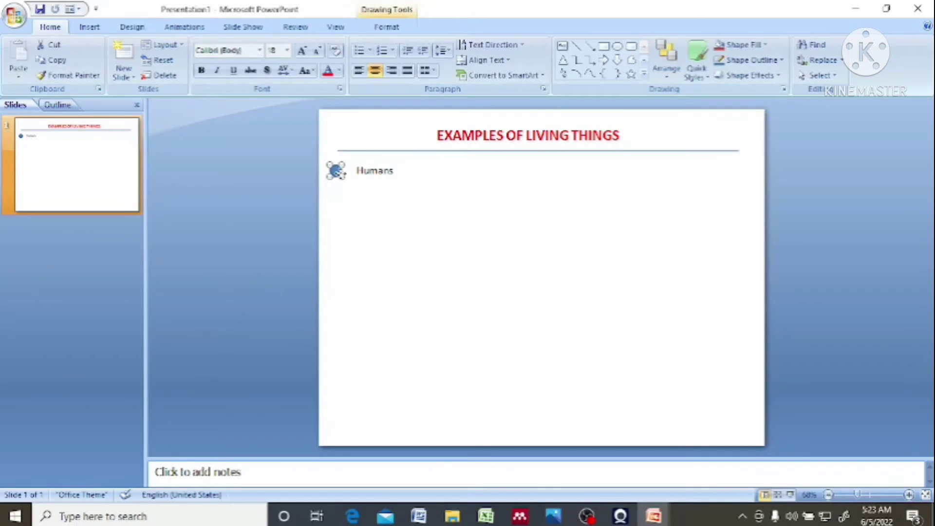
# Step: Copy and paste the blue circle, placing the duplicate below the first bullet
pyautogui.rightClick(336, 170)
pyautogui.click(375, 197)
pyautogui.click(338, 211)
pyautogui.rightClick(335, 205)
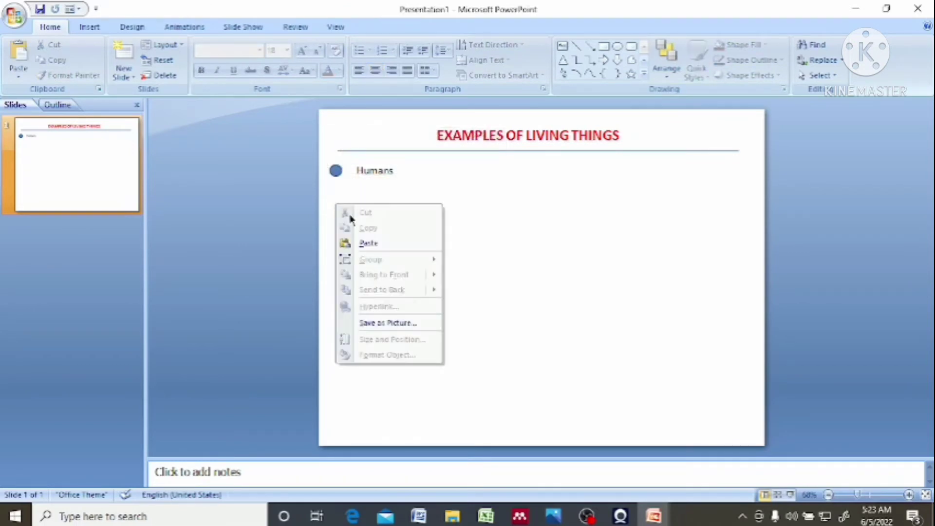
pyautogui.click(369, 239)
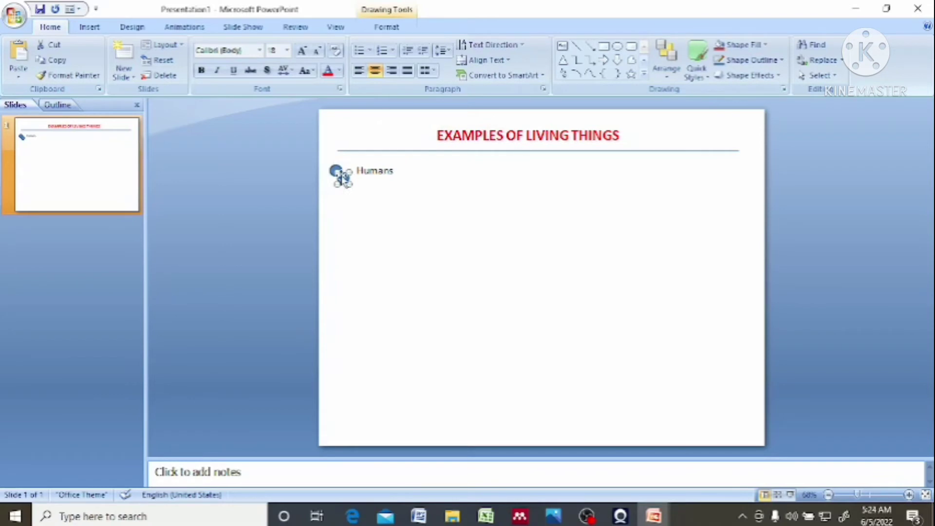
pyautogui.moveTo(342, 177); pyautogui.dragTo(334, 200)
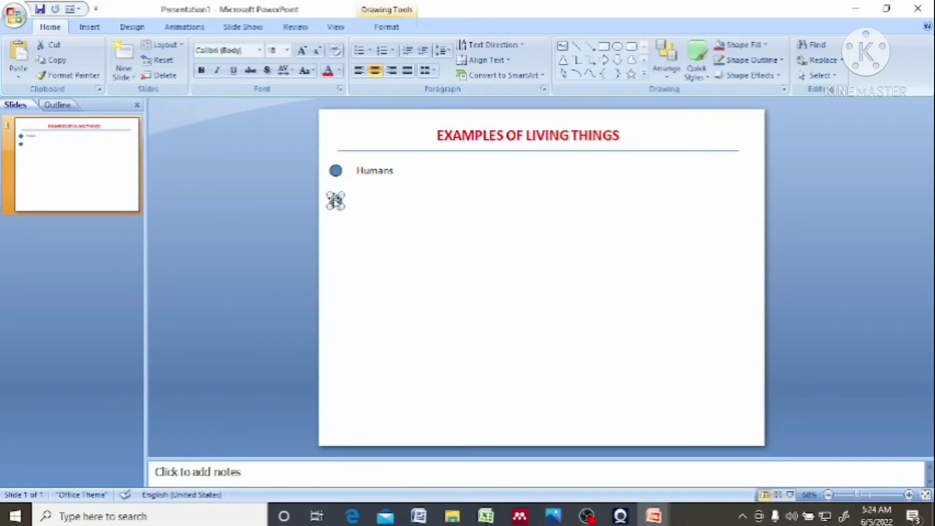
pyautogui.click(422, 226)
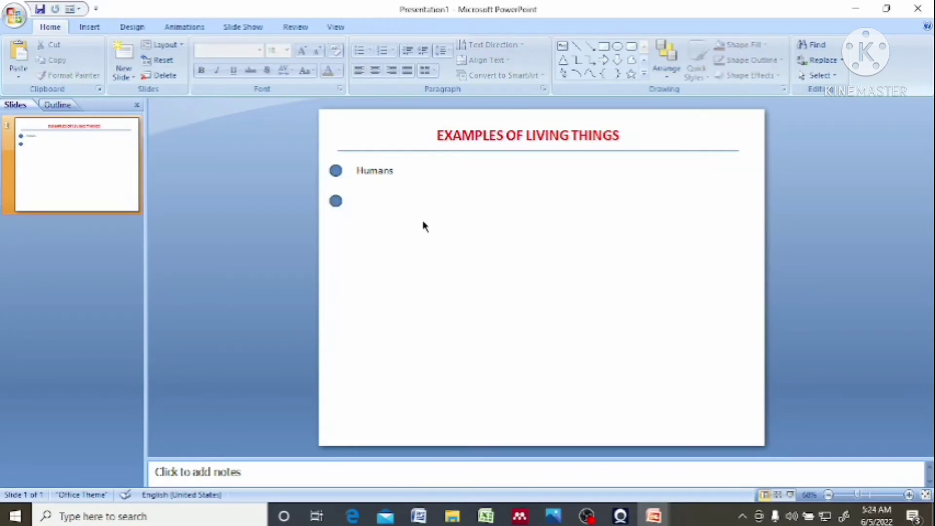
# Step: Add a 'Dogs' text box beside the second circle and nudge it slightly right
pyautogui.click(562, 46)
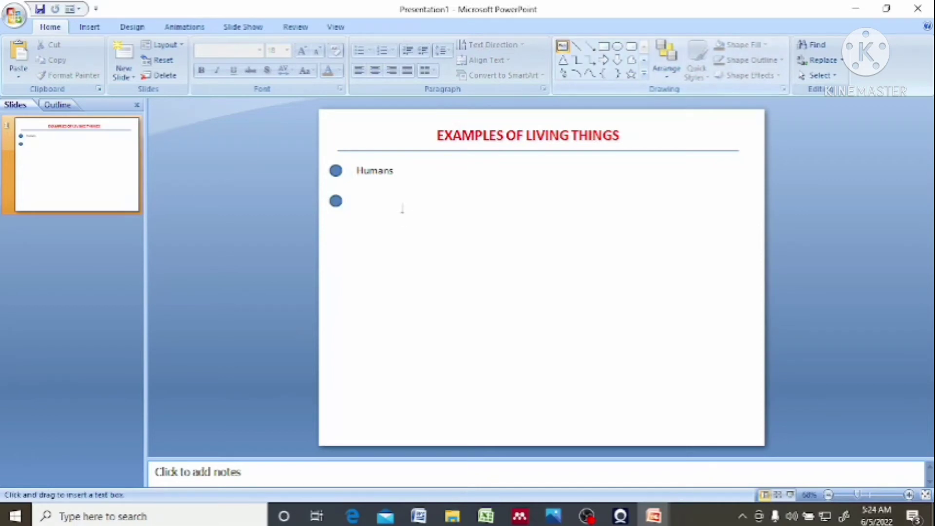
pyautogui.moveTo(345, 201); pyautogui.dragTo(450, 213)
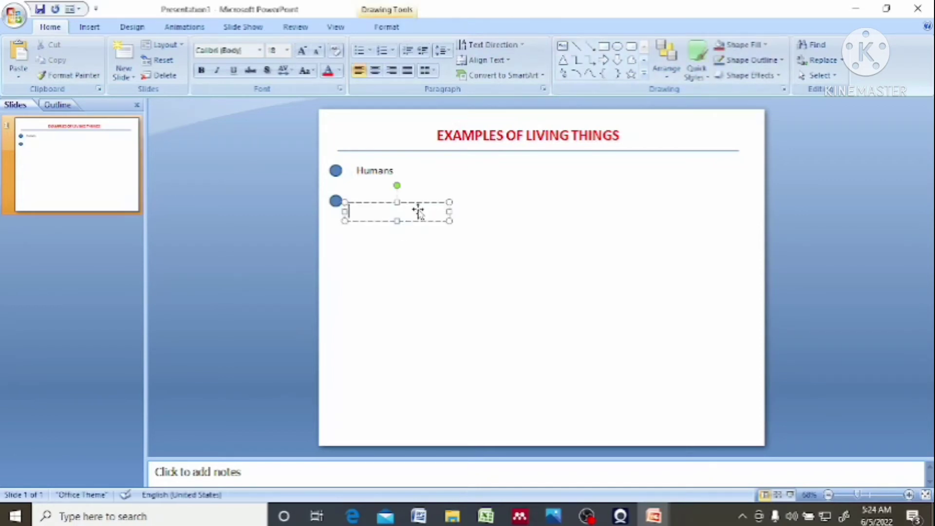
pyautogui.write('Dogs')
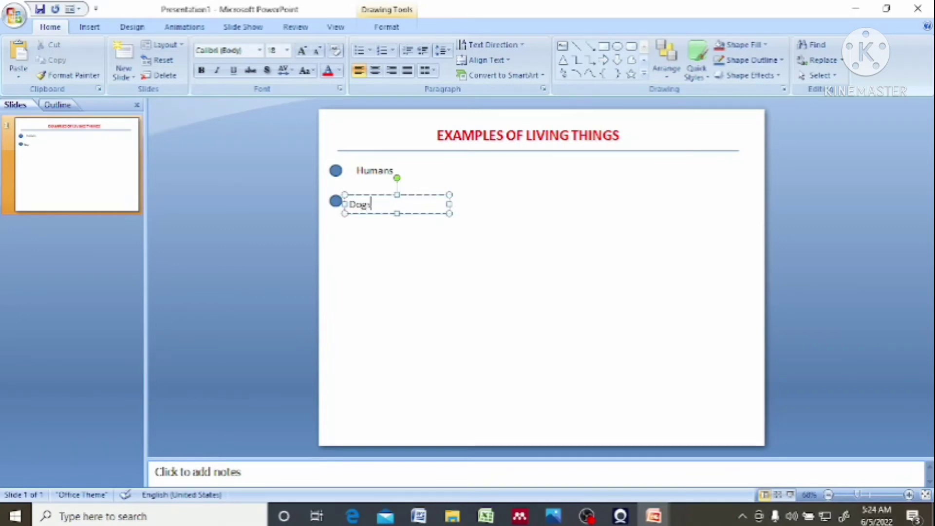
pyautogui.click(582, 210)
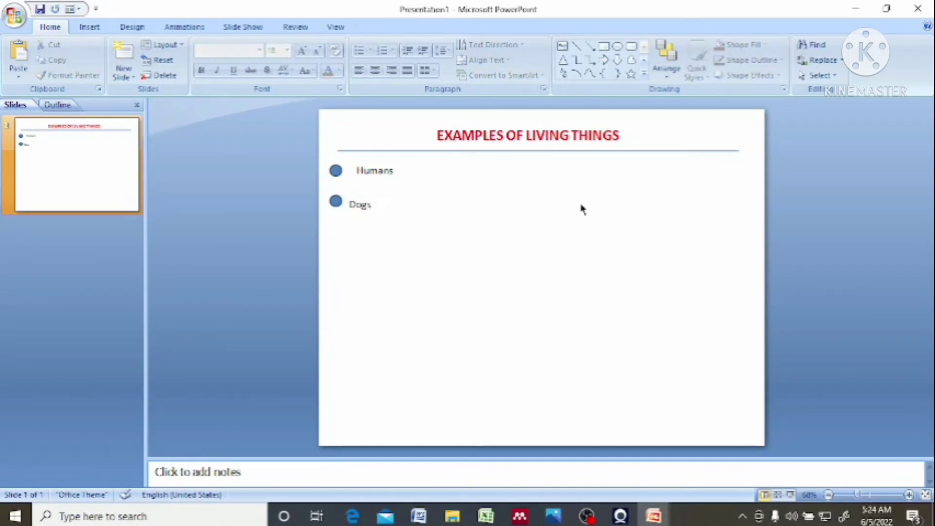
pyautogui.click(359, 204)
pyautogui.click(362, 194)
pyautogui.moveTo(362, 194); pyautogui.dragTo(370, 195)
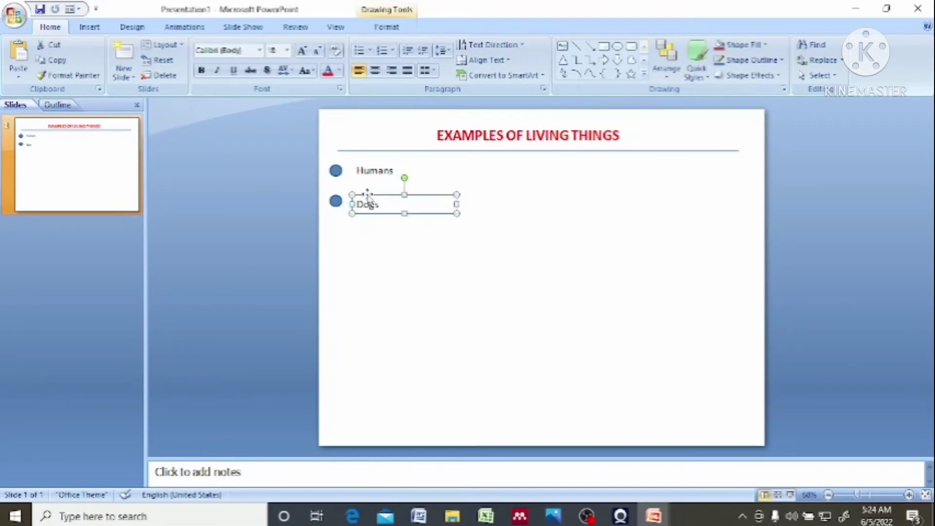
pyautogui.click(370, 254)
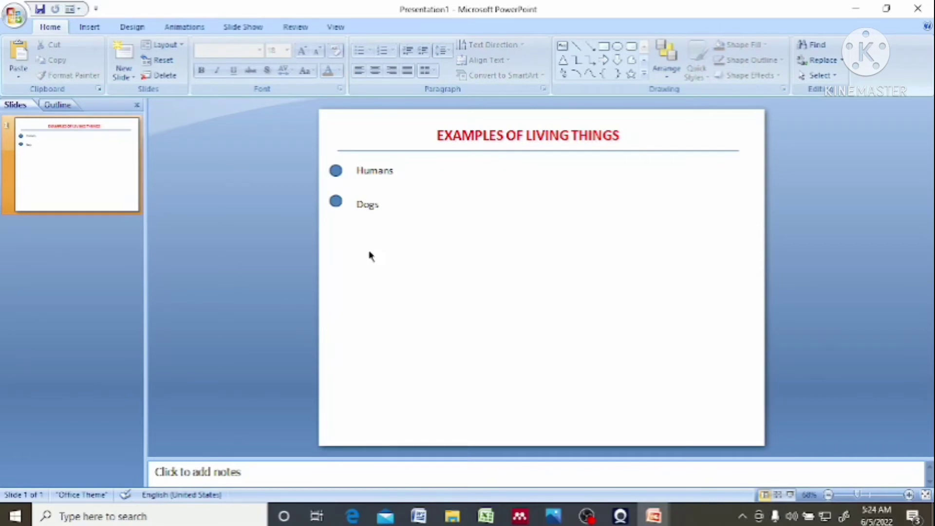
# Step: Cut the blue bullet circles beside Humans and Dogs
pyautogui.click(335, 172)
pyautogui.rightClick(334, 177)
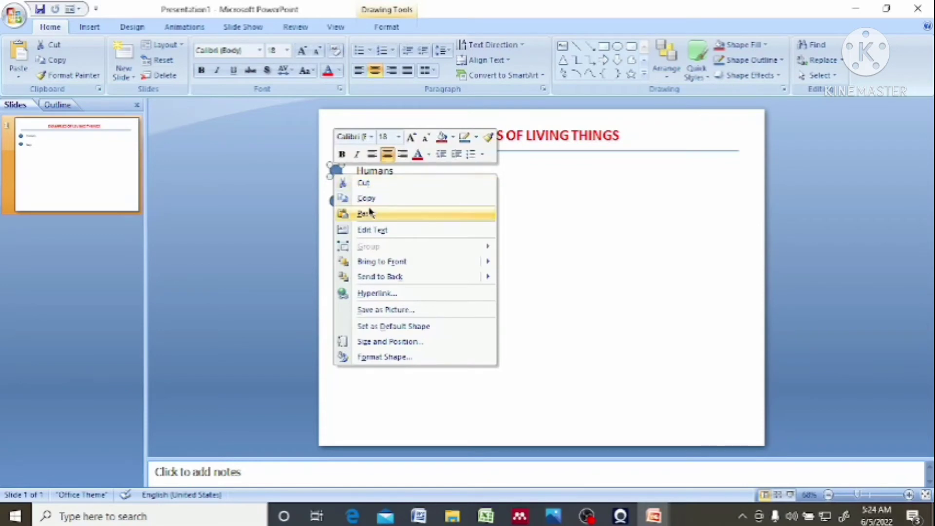
pyautogui.click(363, 183)
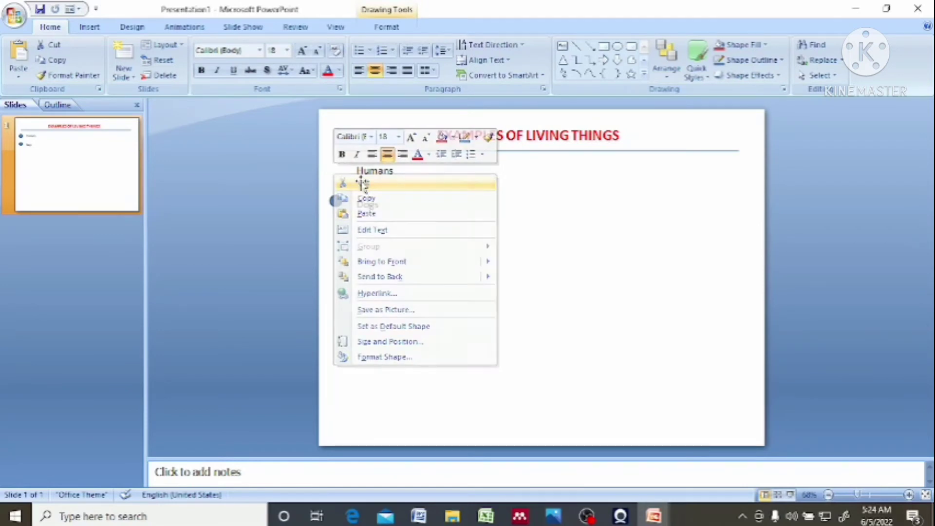
pyautogui.click(336, 200)
pyautogui.rightClick(336, 199)
pyautogui.click(365, 205)
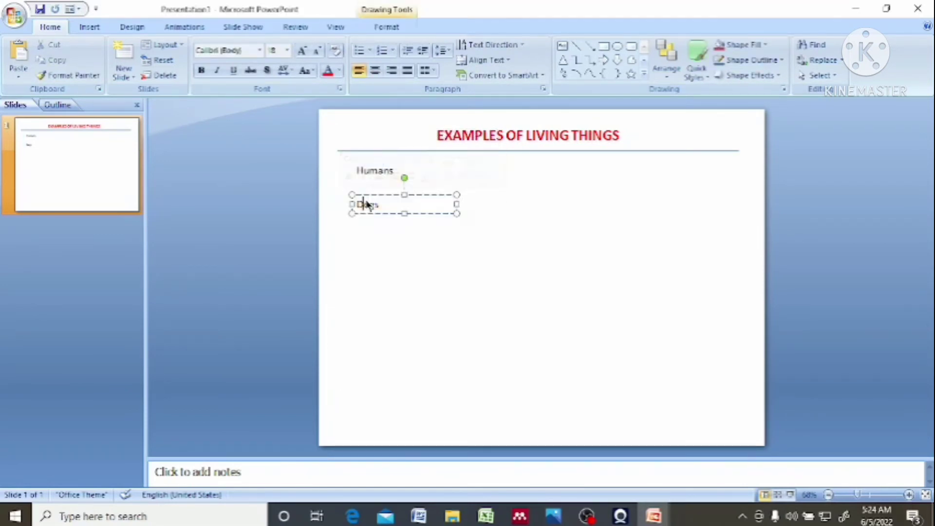
pyautogui.click(408, 248)
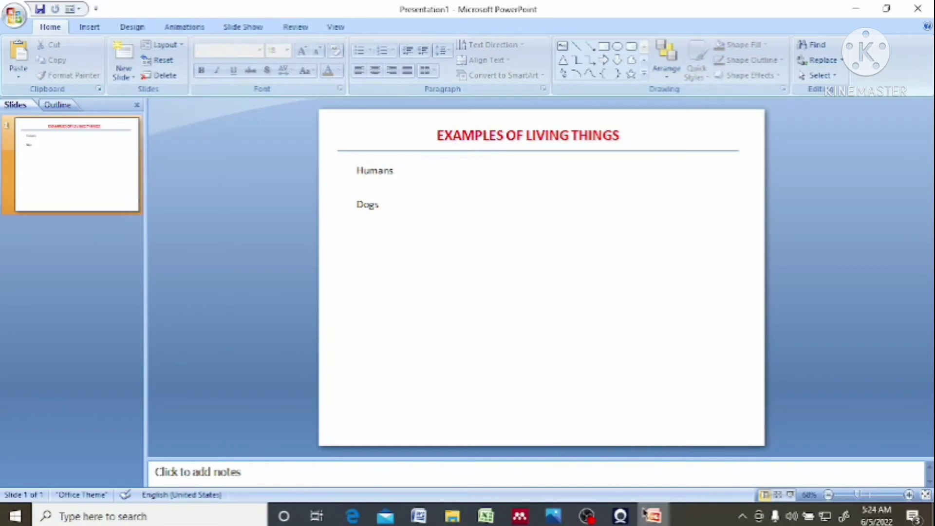
# Step: Switch to the HUASEC GNASS presentation and browse to slide 13
pyautogui.moveTo(645, 512)
pyautogui.click(603, 463)
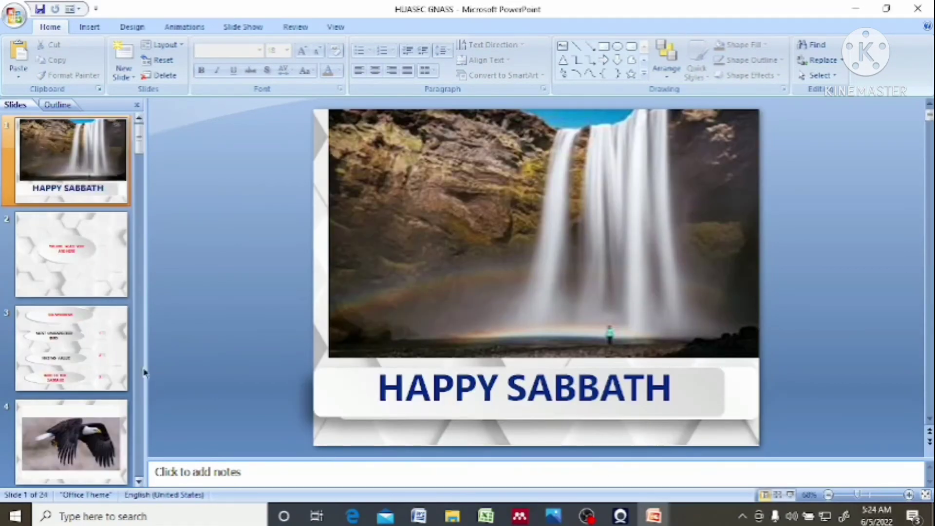
pyautogui.scroll(-2, 137, 389)
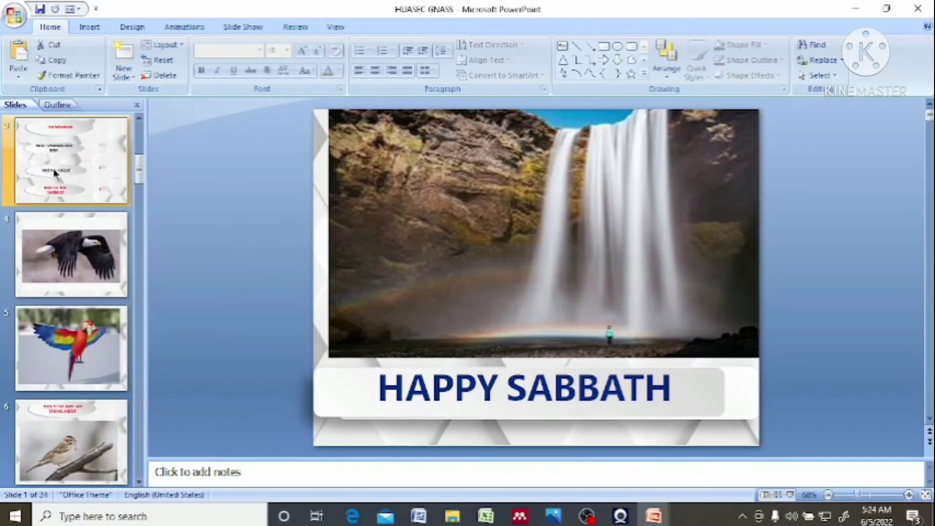
pyautogui.click(108, 160)
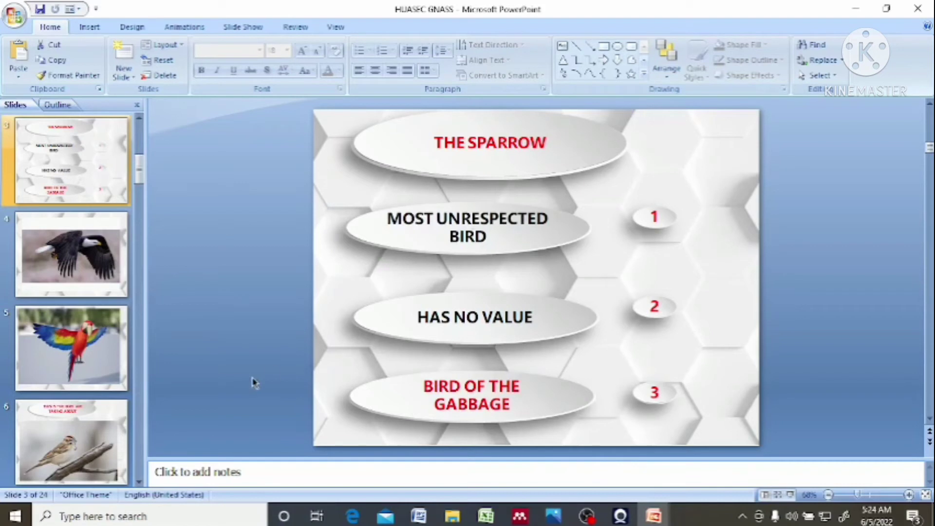
pyautogui.scroll(-4, 137, 450)
pyautogui.scroll(-4, 137, 451)
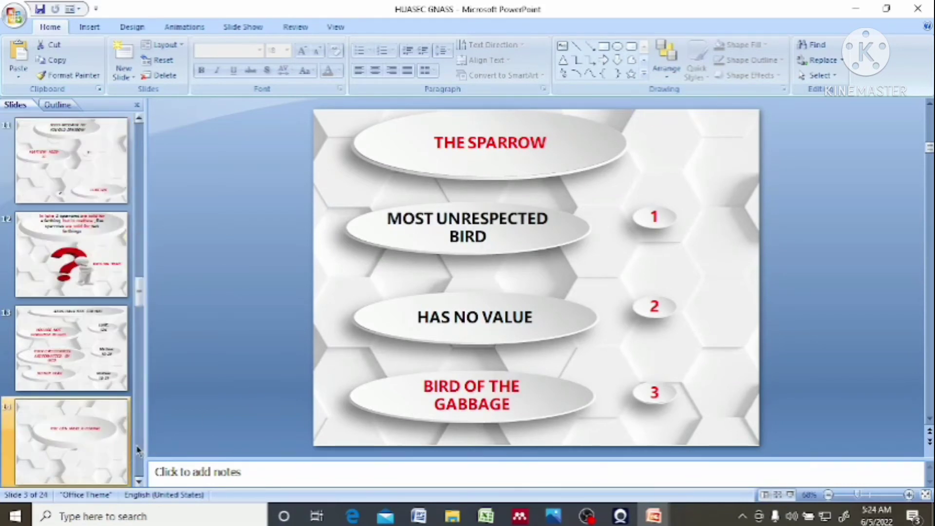
pyautogui.click(97, 360)
# Step: Copy the Mathew 10:29 oval and return to Presentation1
pyautogui.click(625, 294)
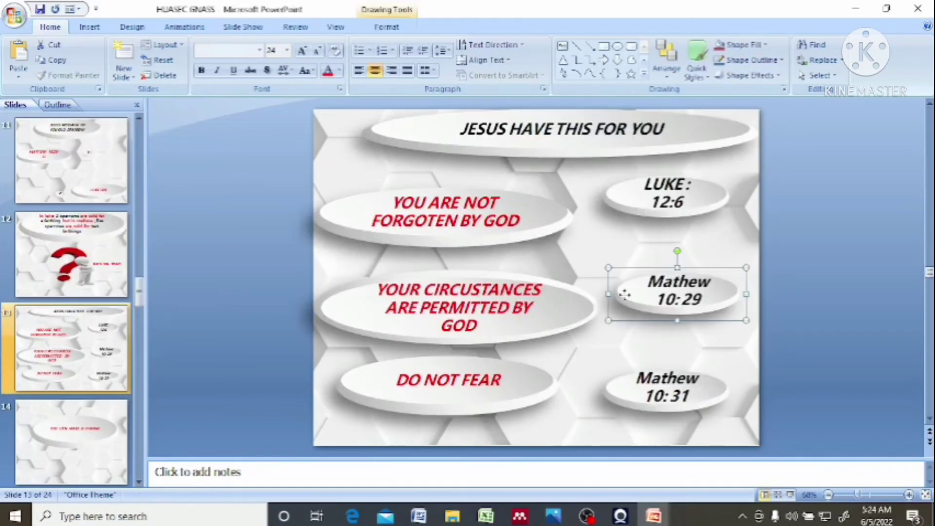
pyautogui.rightClick(625, 294)
pyautogui.click(660, 320)
pyautogui.moveTo(655, 513)
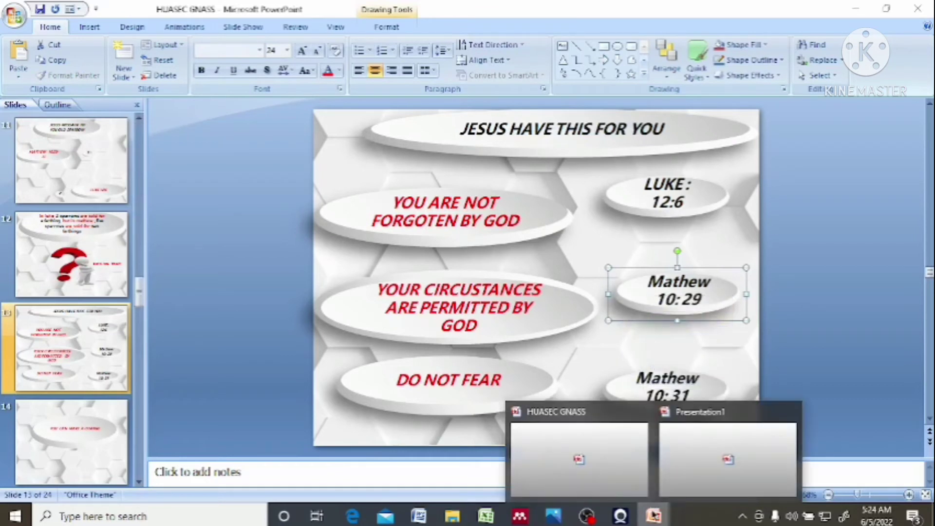
pyautogui.click(686, 465)
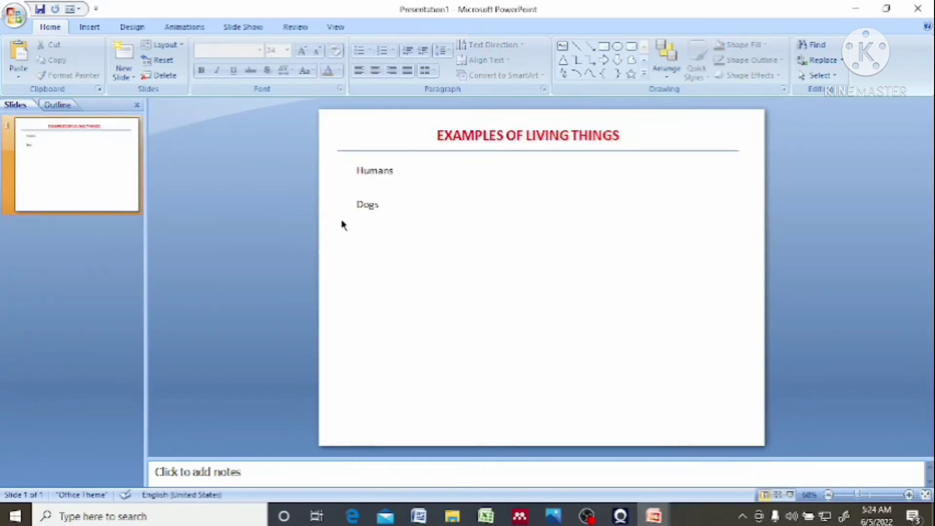
# Step: Paste the Mathew 10:29 oval, erase its text, and shrink it to a small blank disc
pyautogui.rightClick(342, 225)
pyautogui.click(382, 260)
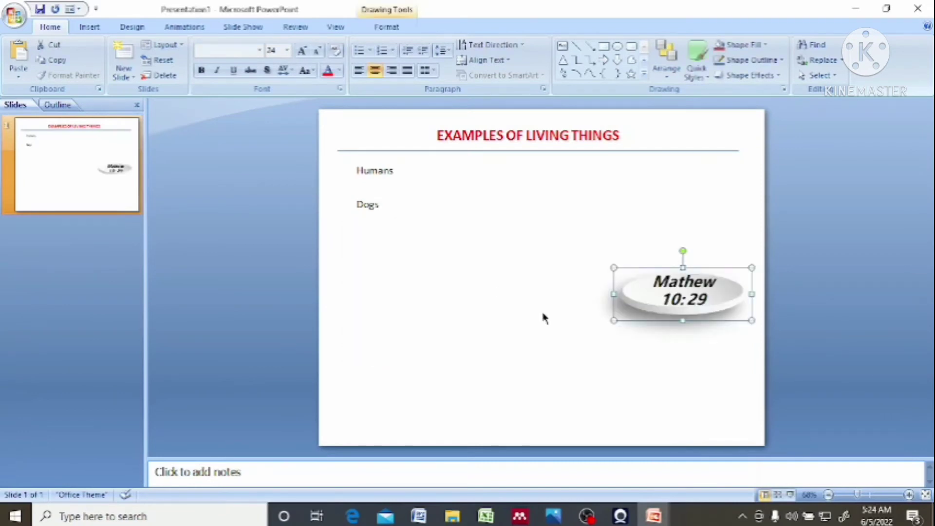
pyautogui.click(712, 300)
pyautogui.press('BackSpace')
pyautogui.press('BackSpace')
pyautogui.press('BackSpace')
pyautogui.press('BackSpace')
pyautogui.press('BackSpace')
pyautogui.press('BackSpace')
pyautogui.press('BackSpace')
pyautogui.press('BackSpace')
pyautogui.press('BackSpace')
pyautogui.press('BackSpace')
pyautogui.press('BackSpace')
pyautogui.press('BackSpace')
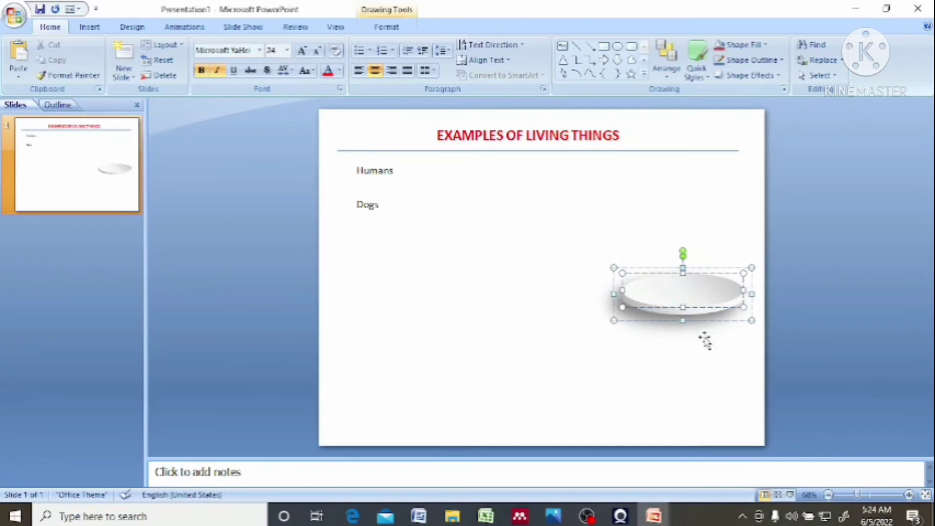
pyautogui.click(699, 371)
pyautogui.click(715, 307)
pyautogui.moveTo(751, 319); pyautogui.dragTo(662, 313)
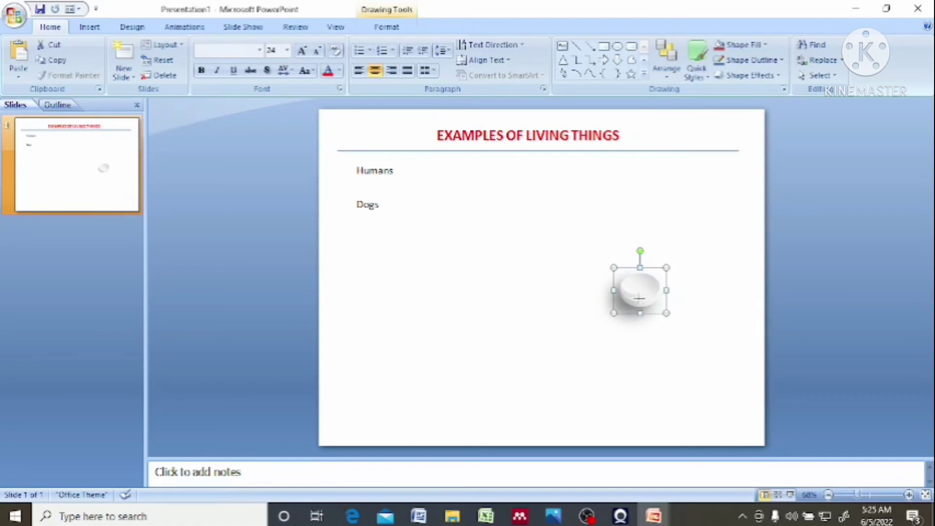
pyautogui.doubleClick(638, 282)
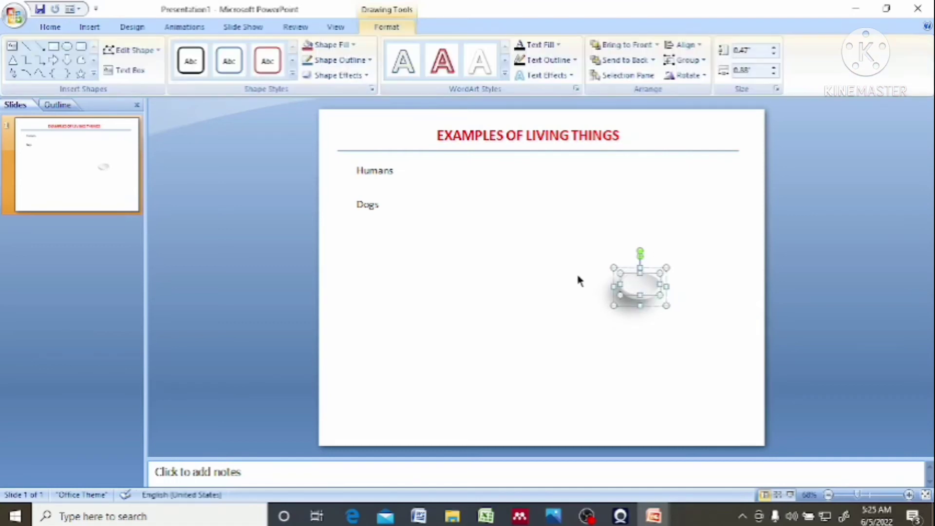
# Step: Move the plate to the left of Humans and shift the Humans text slightly right
pyautogui.click(578, 277)
pyautogui.moveTo(642, 282); pyautogui.dragTo(340, 175)
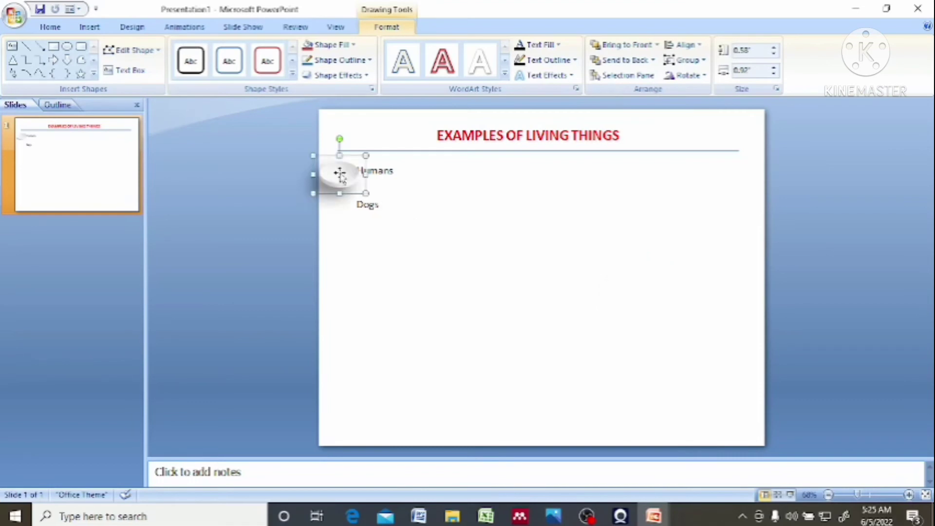
pyautogui.click(383, 183)
pyautogui.click(368, 171)
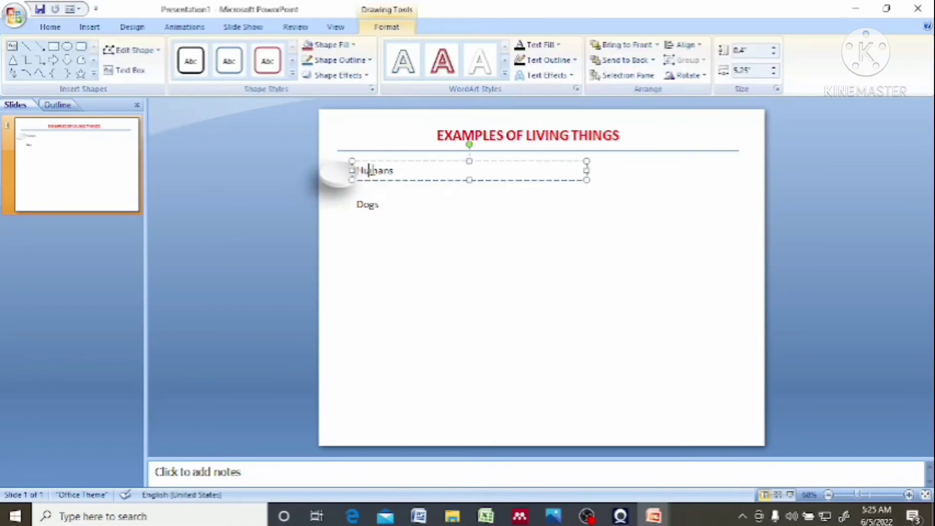
pyautogui.moveTo(378, 161); pyautogui.dragTo(386, 161)
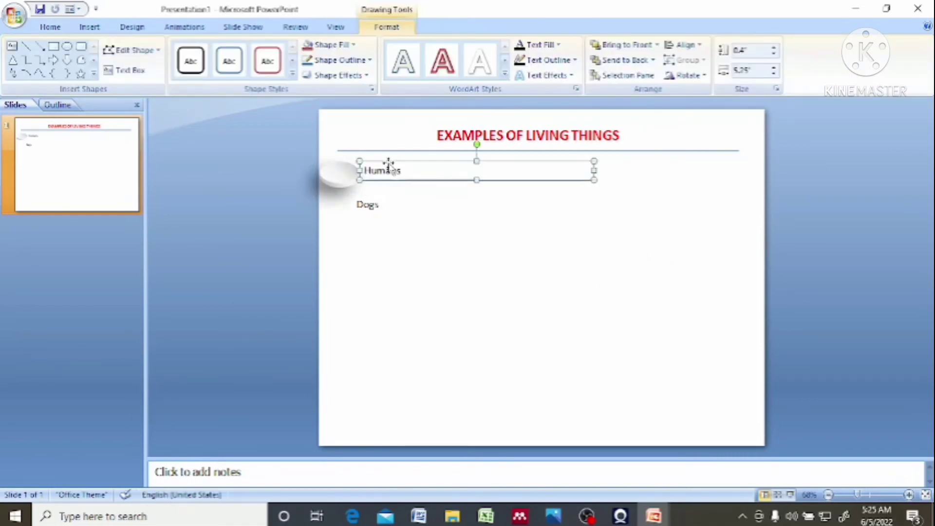
pyautogui.click(398, 223)
# Step: Copy and paste the plate beside Dogs, and move the Dogs text box lower to match
pyautogui.click(340, 171)
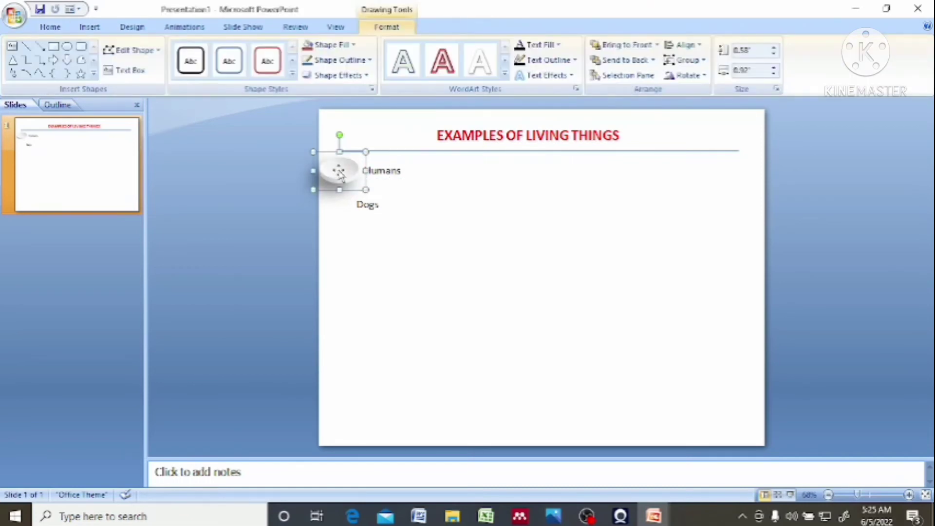
pyautogui.rightClick(338, 170)
pyautogui.click(383, 194)
pyautogui.rightClick(330, 229)
pyautogui.click(378, 266)
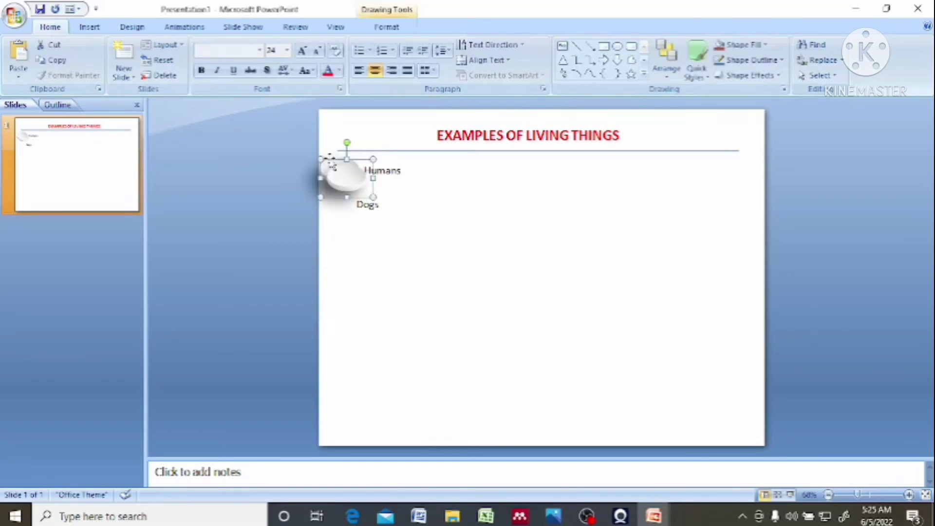
pyautogui.moveTo(345, 181); pyautogui.dragTo(342, 238)
pyautogui.click(376, 200)
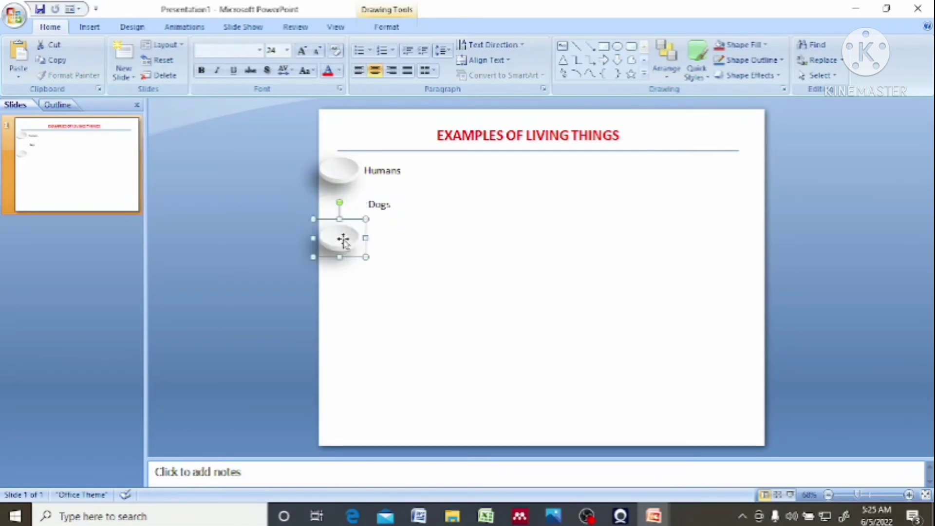
pyautogui.click(381, 206)
pyautogui.click(398, 197)
pyautogui.moveTo(398, 201); pyautogui.dragTo(395, 224)
# Step: Put the cursor inside the first plate beside Humans to number it 1
pyautogui.click(344, 170)
pyautogui.doubleClick(345, 170)
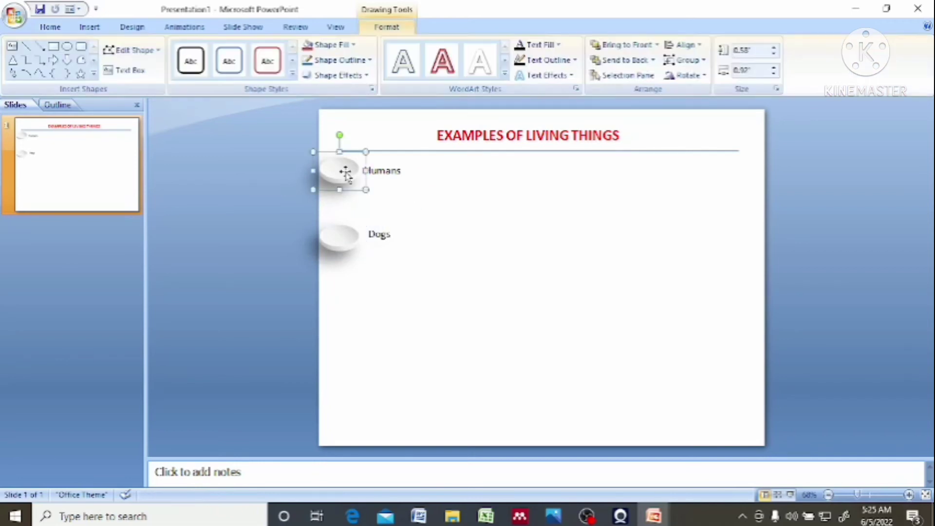
pyautogui.click(345, 170)
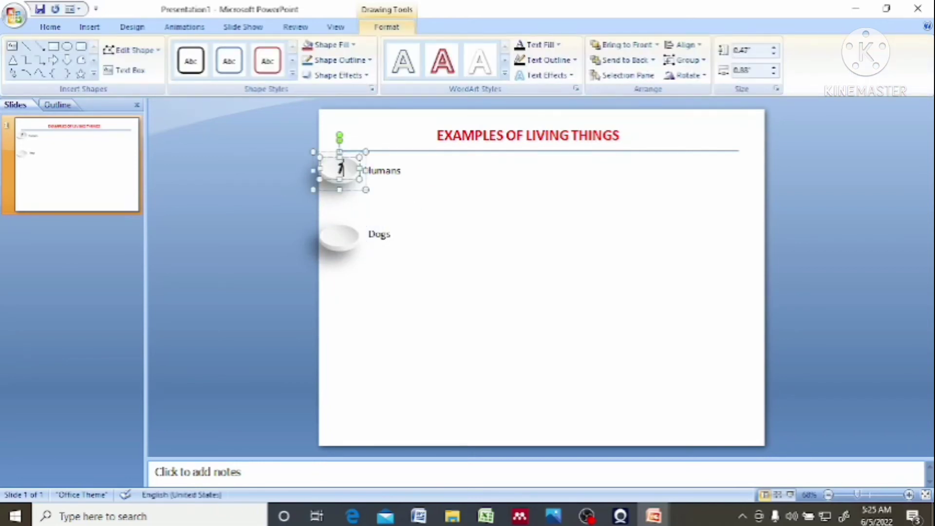
# Step: Type 2 inside the second plate beside Dogs
pyautogui.click(342, 236)
pyautogui.click(343, 237)
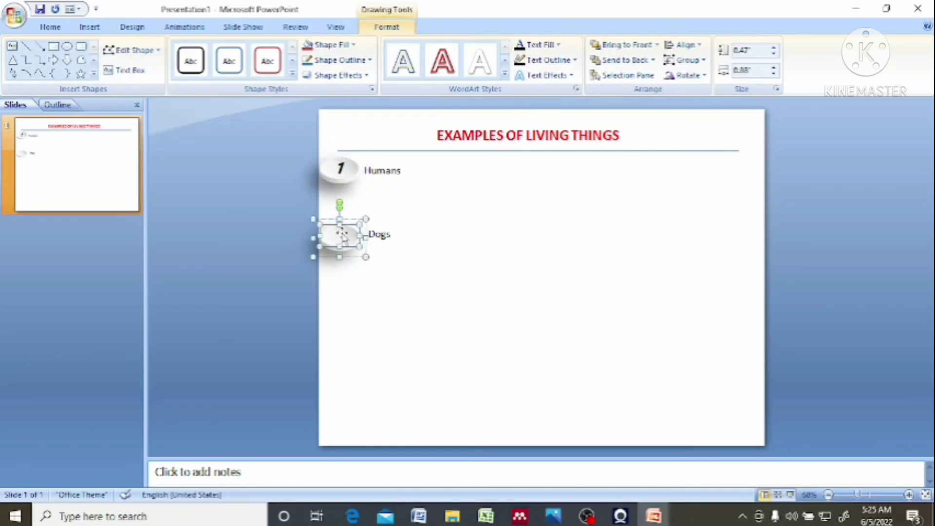
pyautogui.write('2')
pyautogui.click(511, 255)
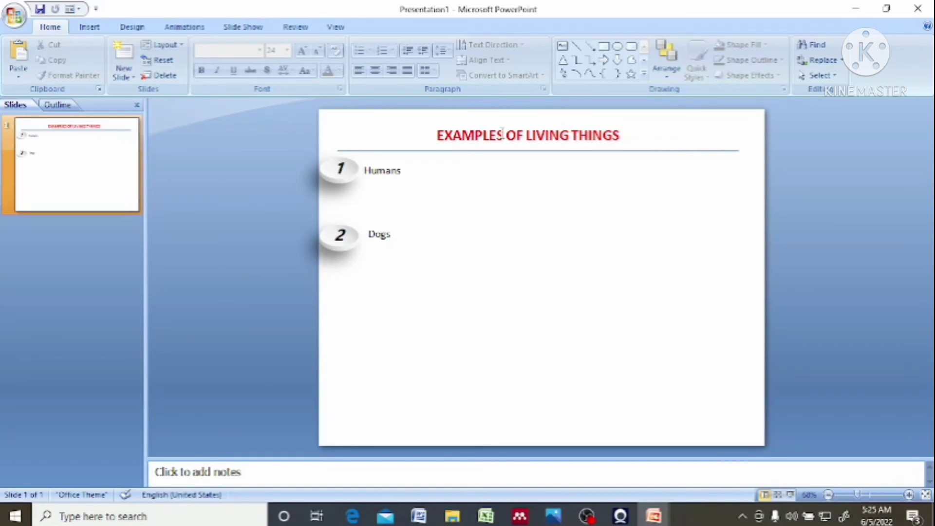
pyautogui.click(458, 134)
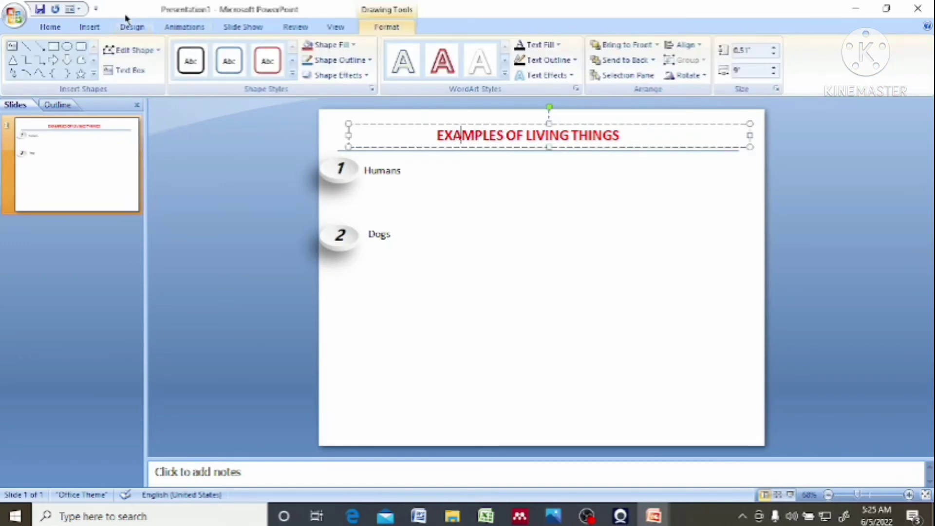
# Step: Give the EXAMPLES OF LIVING THINGS title a Fade entrance animation
pyautogui.click(185, 27)
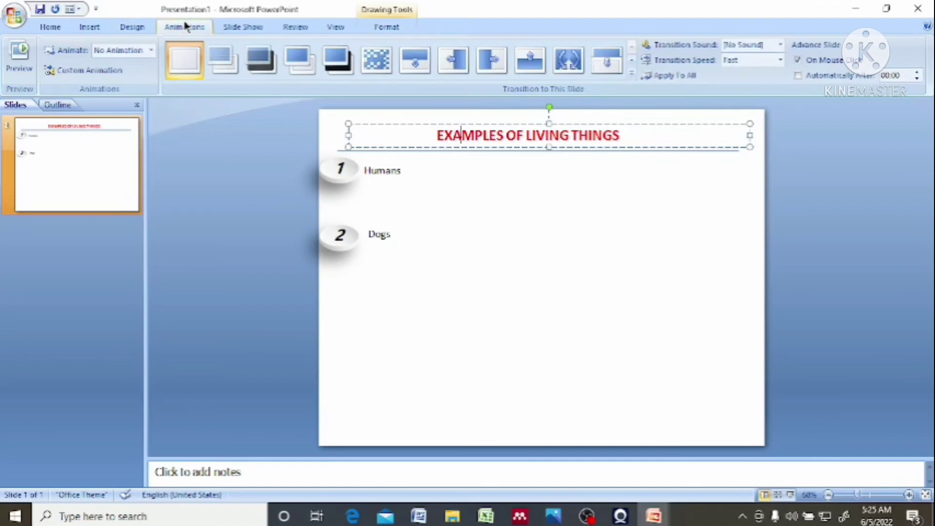
pyautogui.click(151, 51)
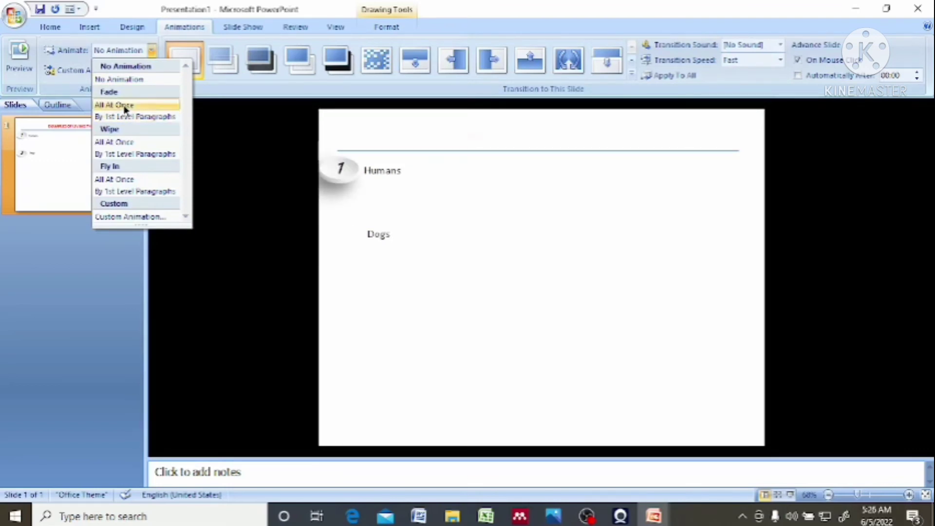
pyautogui.click(126, 105)
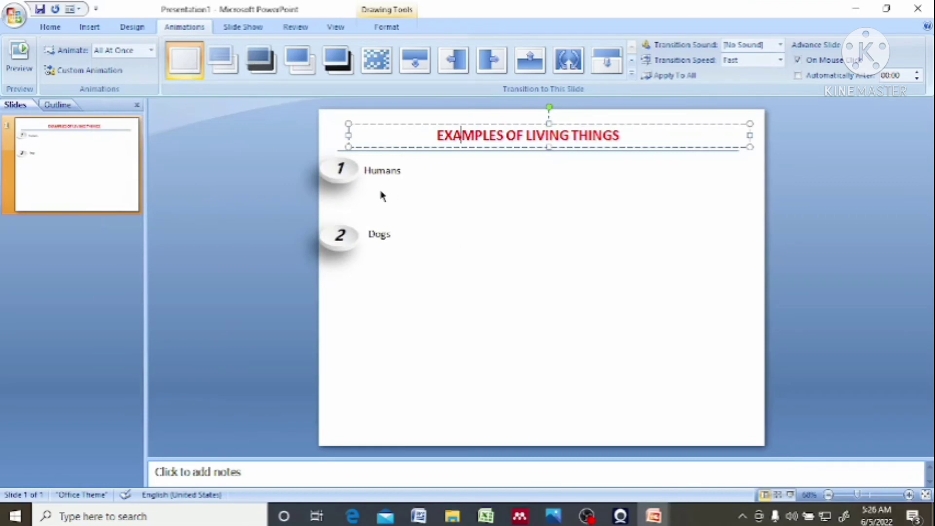
# Step: Make the 1 plate Fly In and the Humans text Fade By 1st Level Paragraphs
pyautogui.click(358, 177)
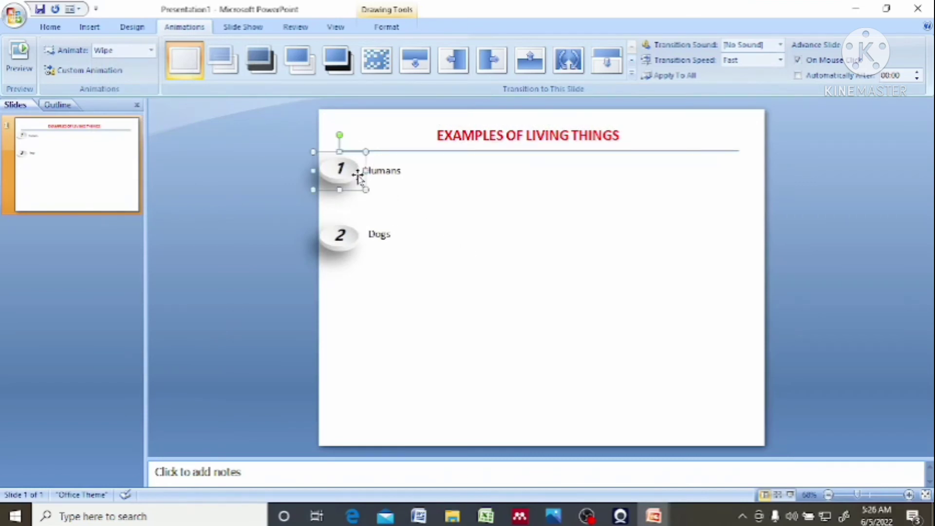
pyautogui.click(151, 50)
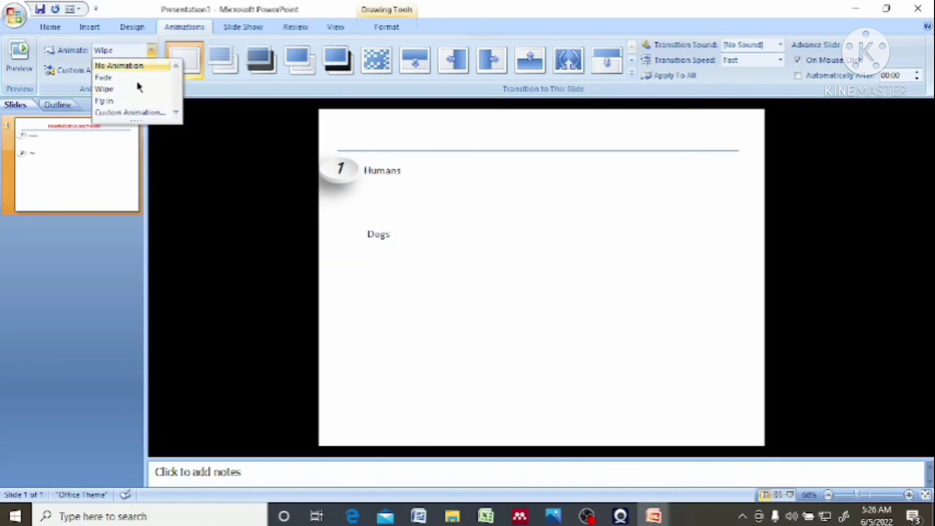
pyautogui.click(118, 101)
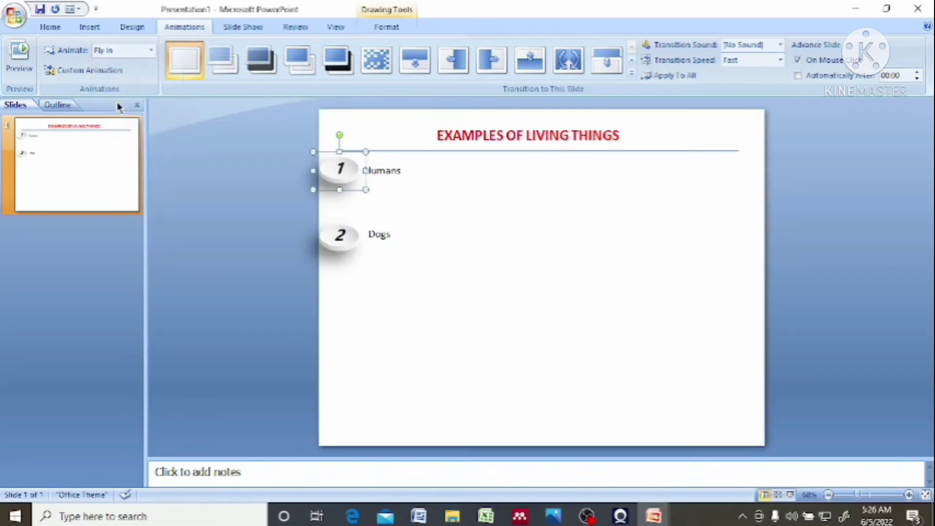
pyautogui.click(388, 170)
pyautogui.click(151, 51)
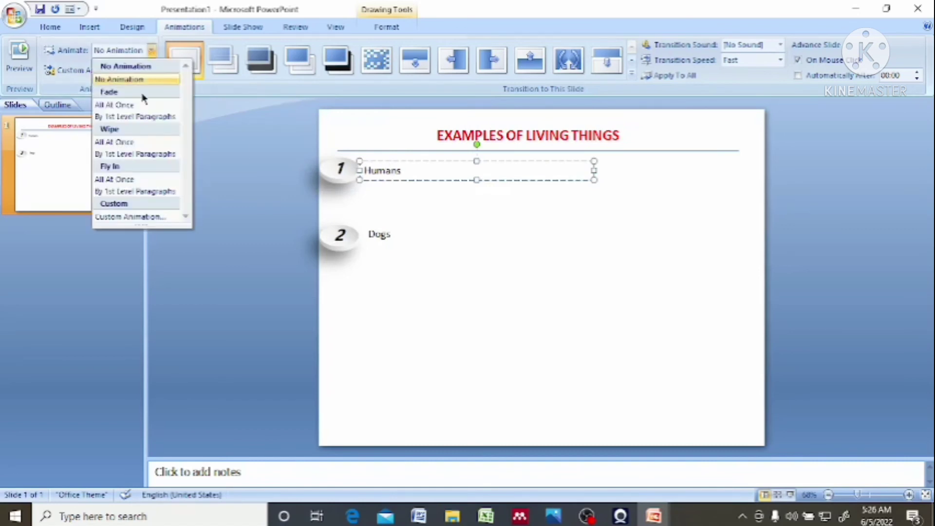
pyautogui.click(135, 116)
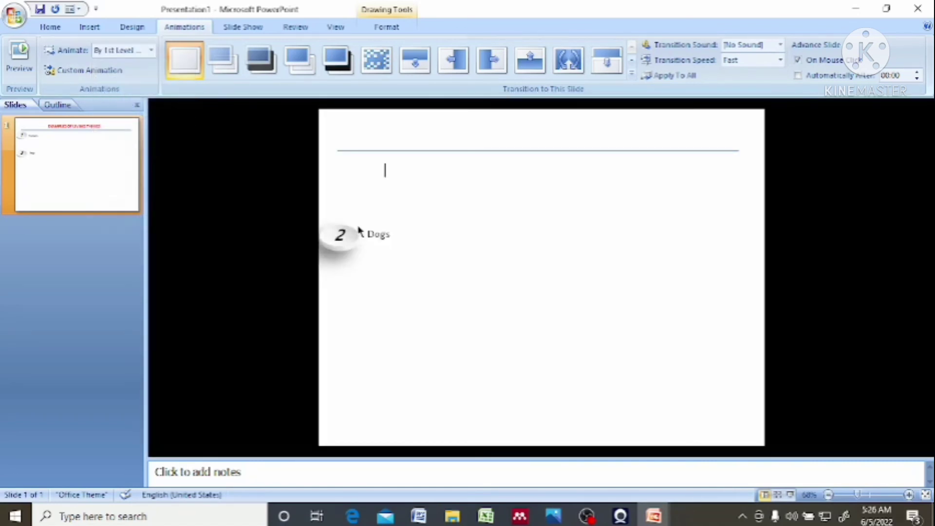
# Step: Make the 2 oval Fly In and the Dogs text Fade By 1st Level Paragraphs
pyautogui.click(358, 234)
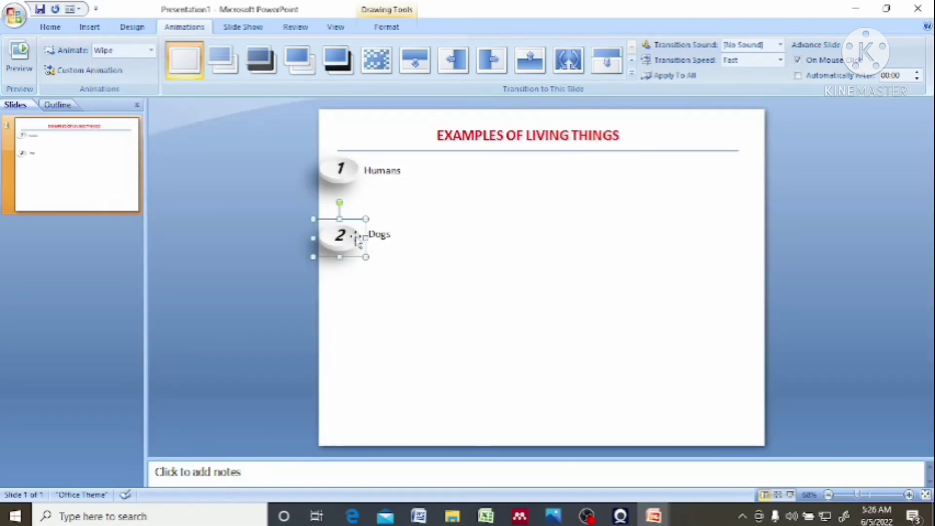
pyautogui.click(151, 50)
pyautogui.click(148, 101)
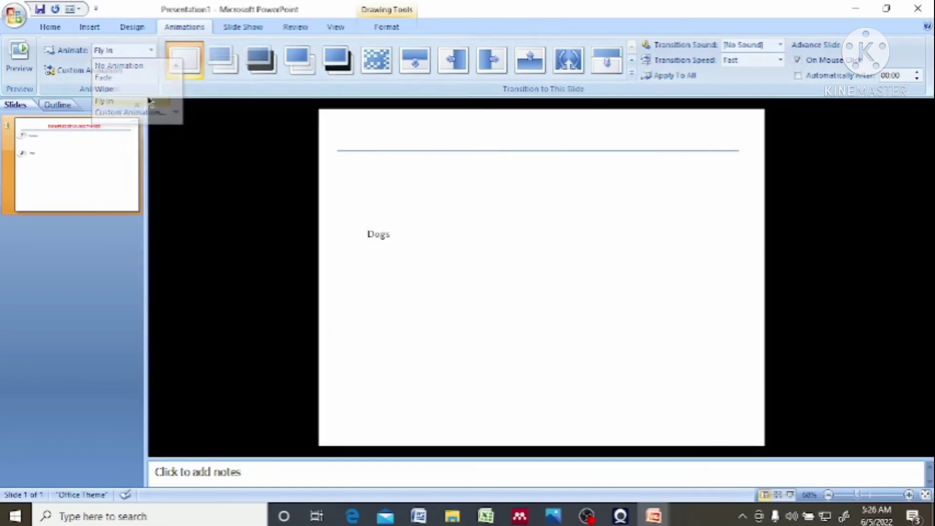
pyautogui.click(384, 238)
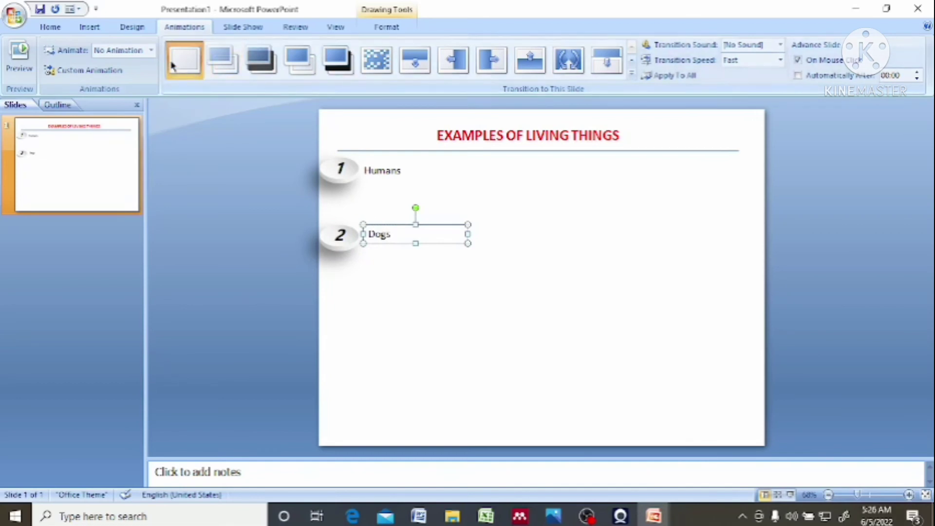
pyautogui.click(152, 51)
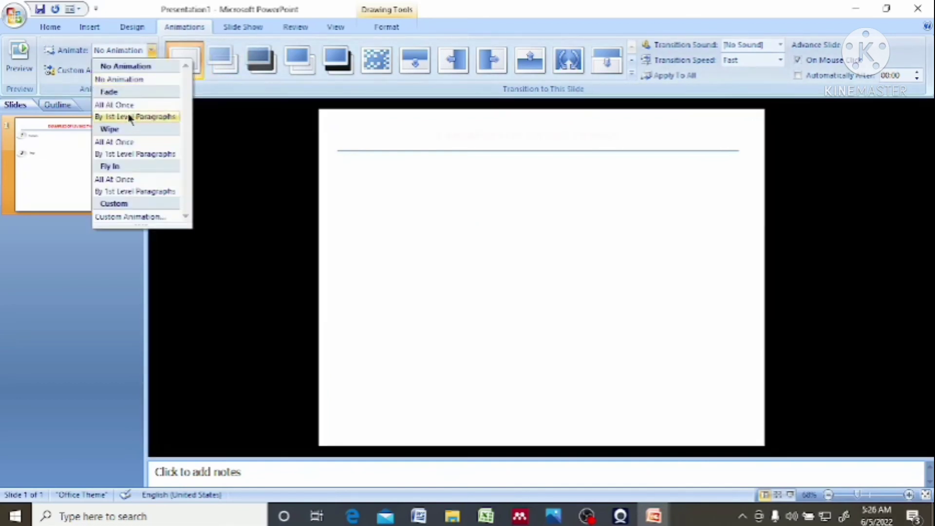
pyautogui.click(129, 118)
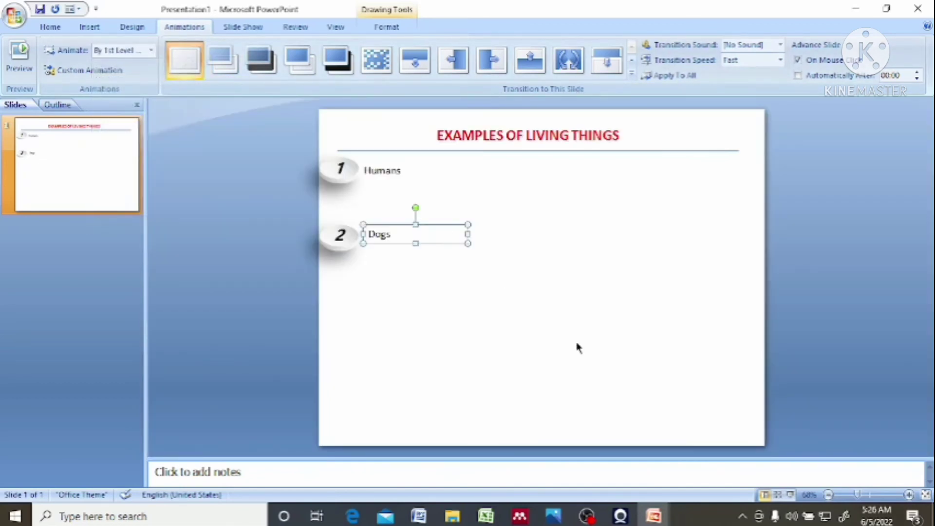
pyautogui.click(578, 348)
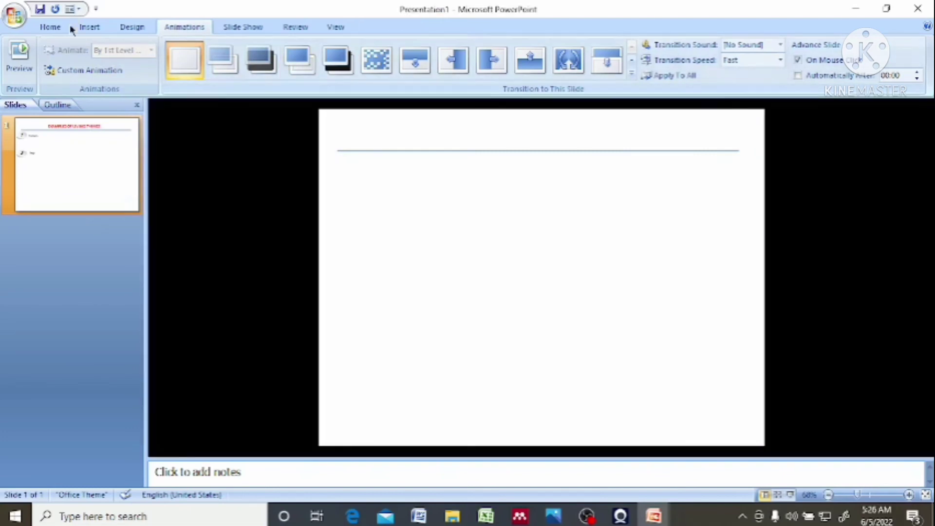
pyautogui.click(51, 27)
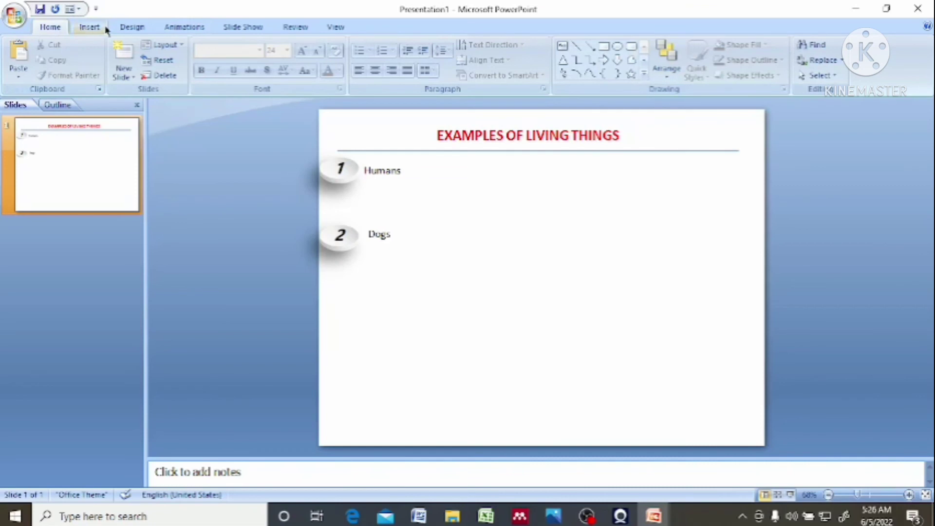
# Step: Set the background to Picture or texture fill in Format Background and apply it to all slides
pyautogui.click(130, 27)
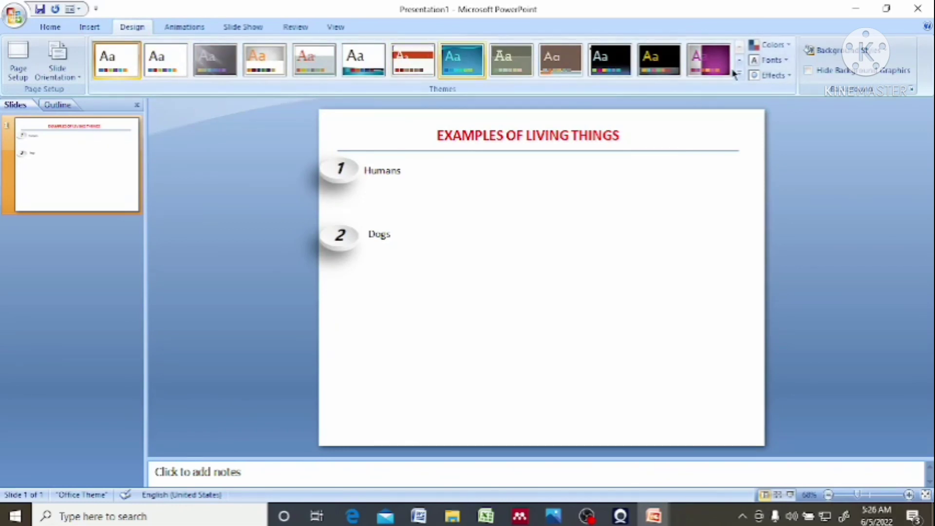
pyautogui.click(834, 52)
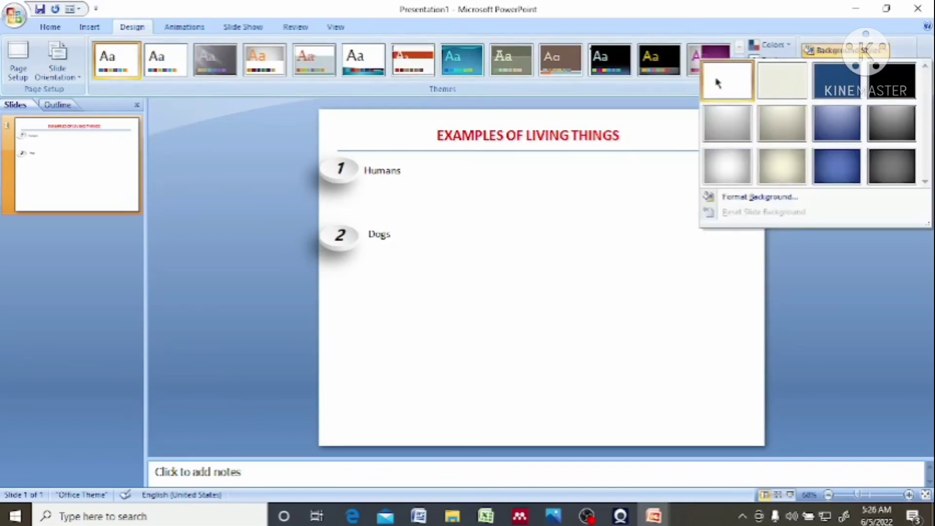
pyautogui.click(746, 196)
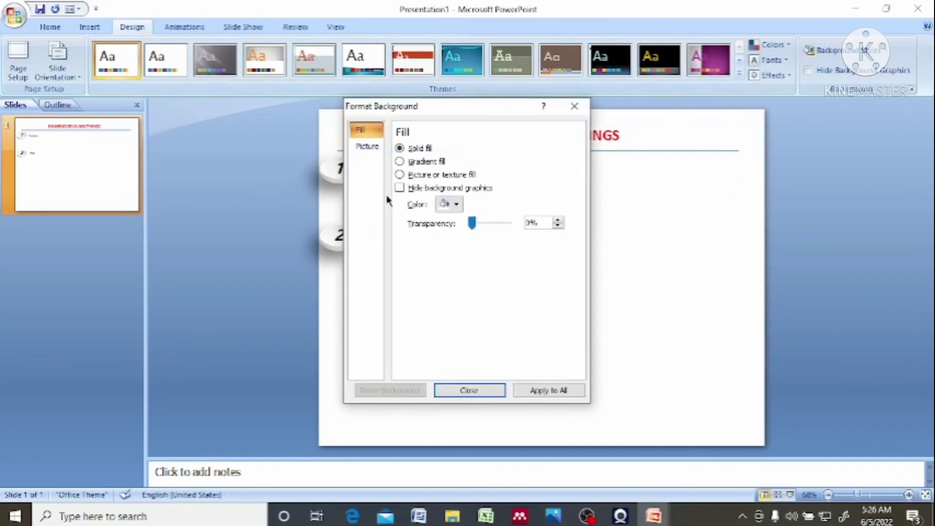
pyautogui.click(405, 174)
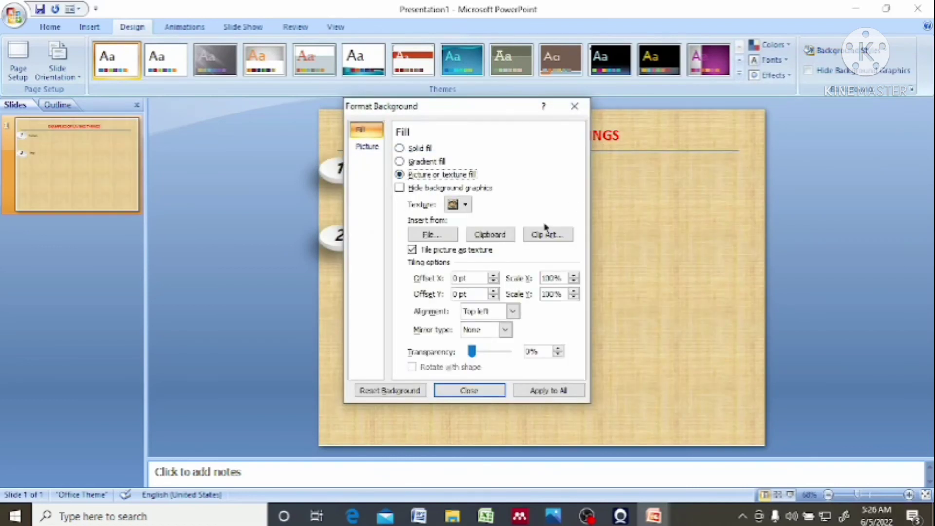
pyautogui.click(546, 391)
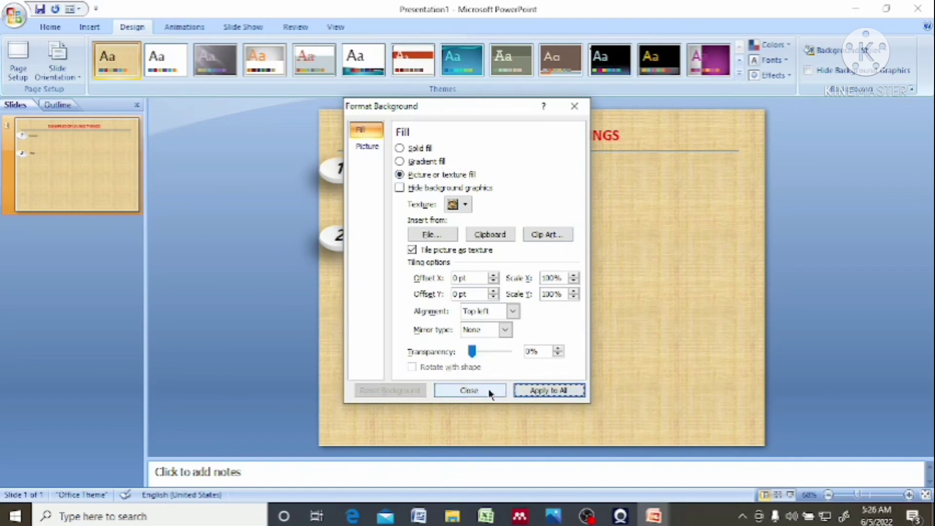
# Step: Insert hexagonal-background-29584991 from the BACKGROUND folder as the background picture
pyautogui.click(433, 238)
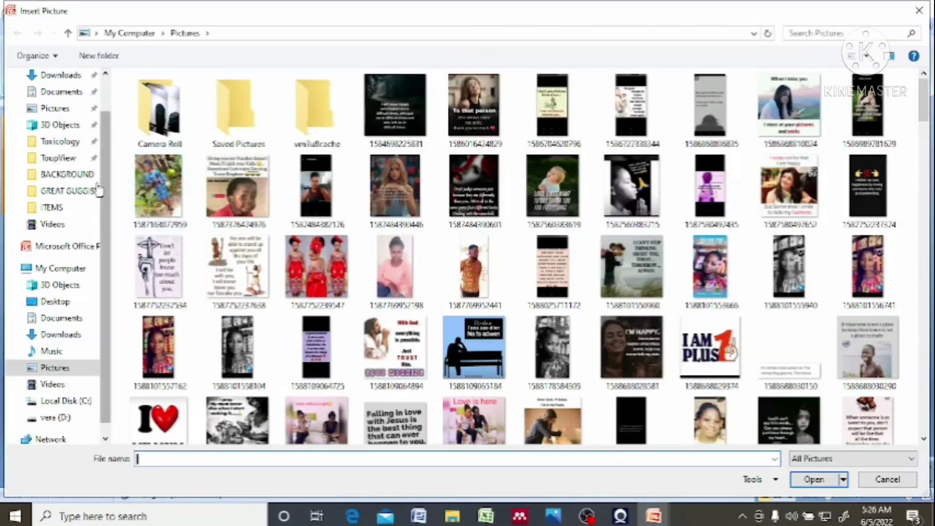
pyautogui.click(91, 181)
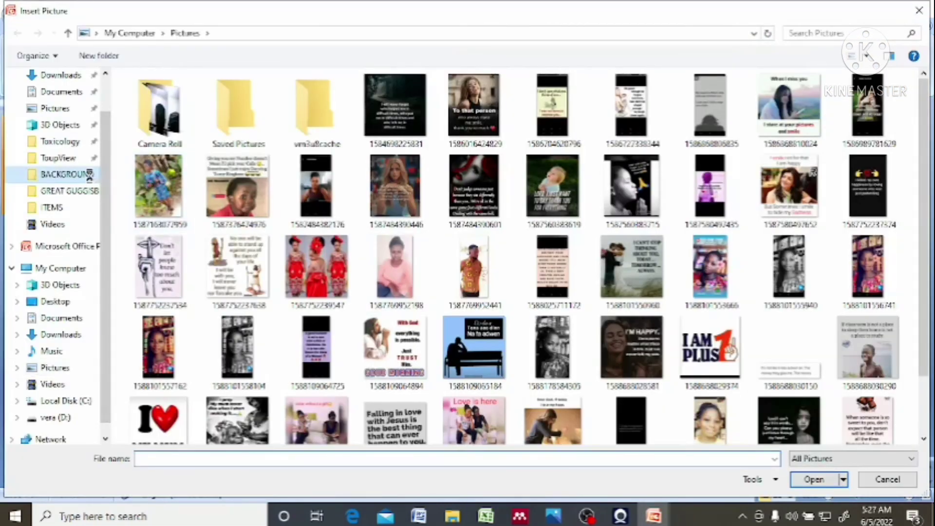
pyautogui.hotkey('shift', 'F10')
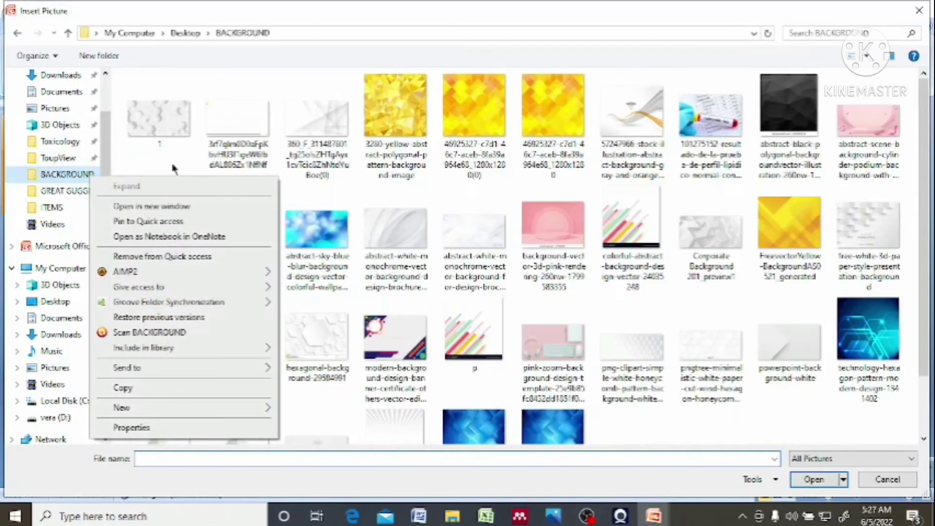
pyautogui.click(366, 179)
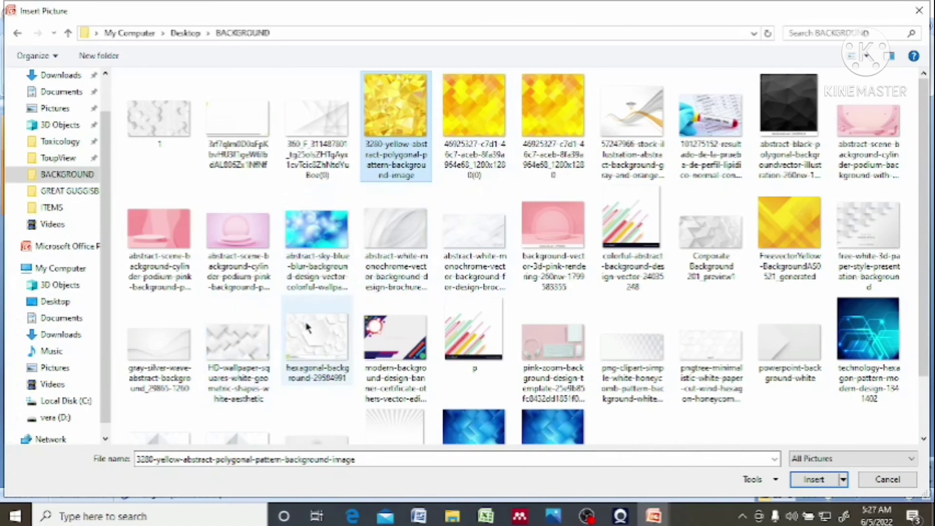
pyautogui.click(327, 355)
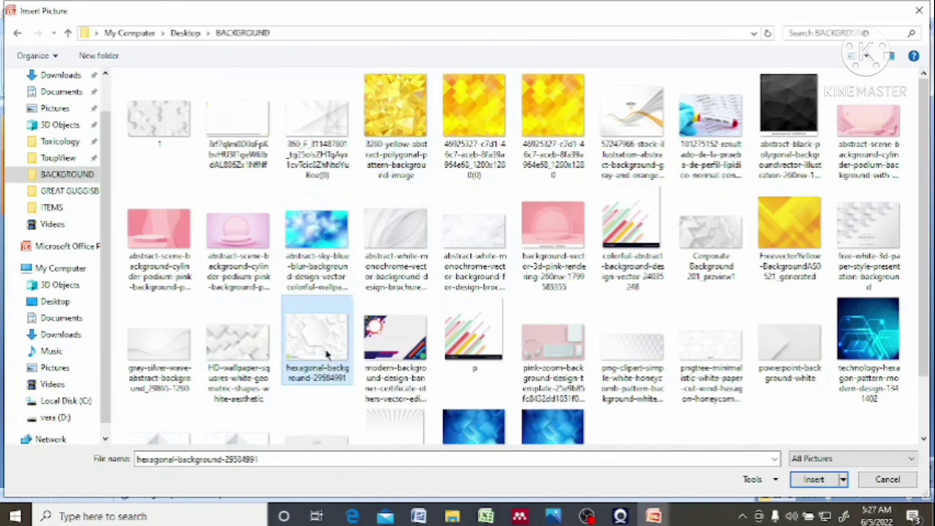
pyautogui.rightClick(327, 346)
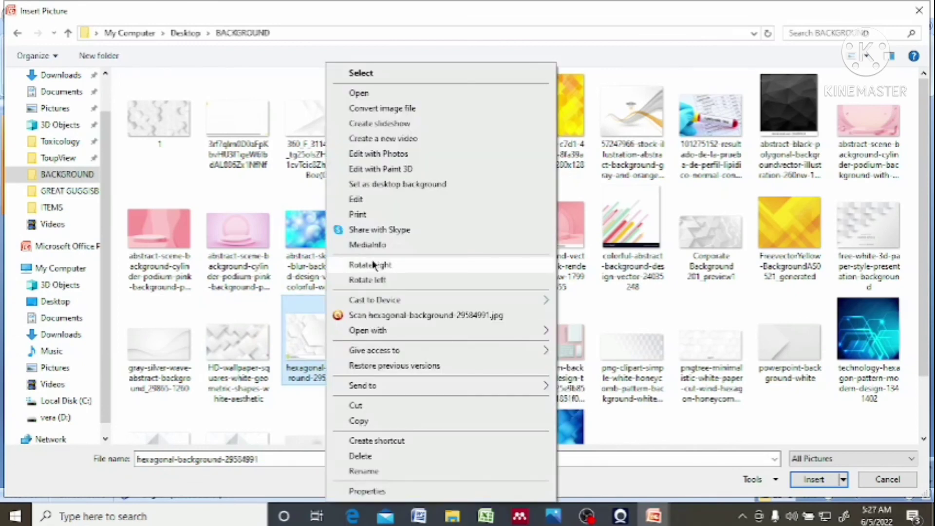
pyautogui.click(392, 72)
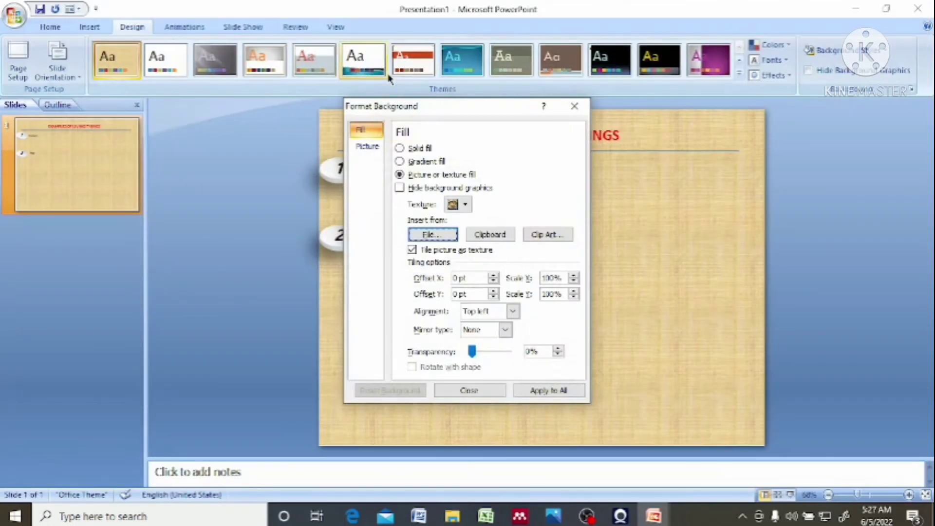
# Step: Apply the hexagon background to all slides, close Format Background, and start the slide show
pyautogui.click(538, 392)
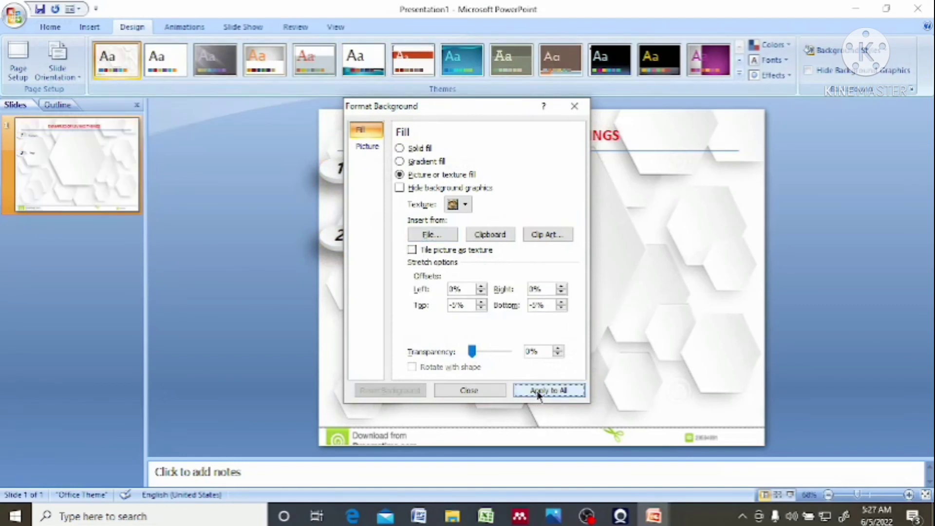
pyautogui.click(477, 389)
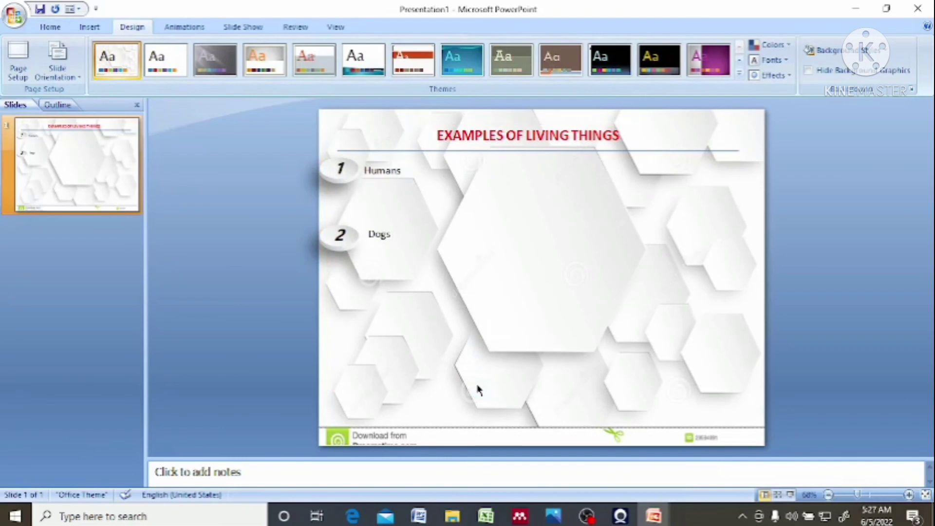
pyautogui.press('F5')
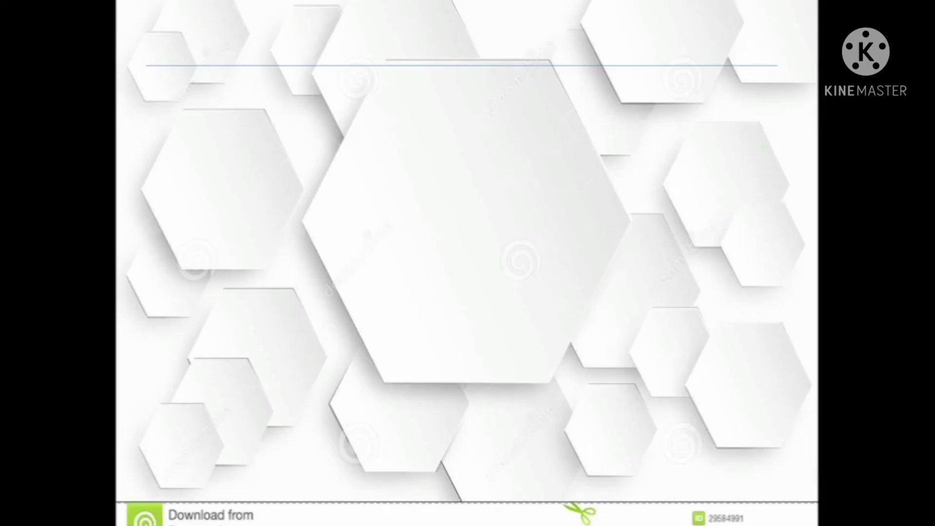